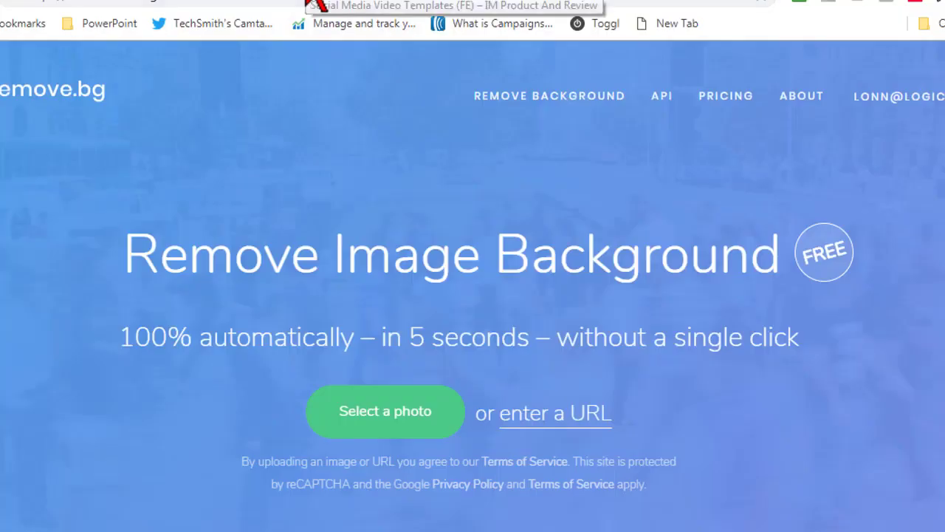
Switch to the Graphic Alta sales page and highlight the Facebook and Instagram item text
left_click(303, 6)
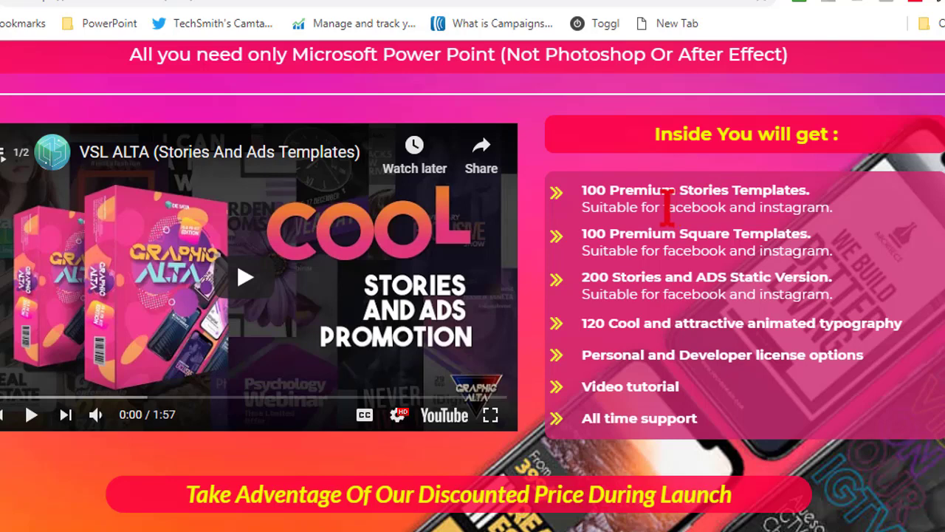
left_click_drag(663, 208, 830, 207)
left_click(758, 206)
left_click(803, 244)
Scroll past the stories and ads showcases to the 100 Static Ads Templates section
scroll(472, 296, "down", 20)
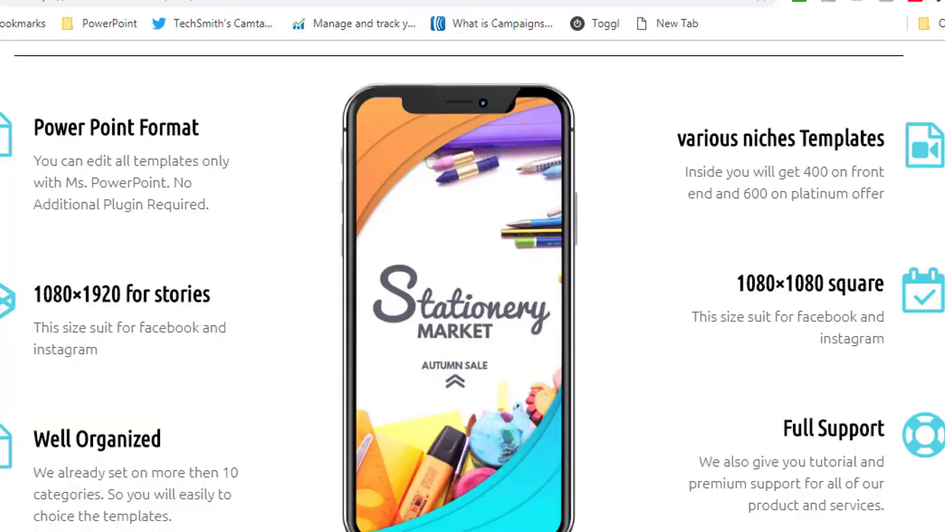
scroll(473, 296, "up", 5)
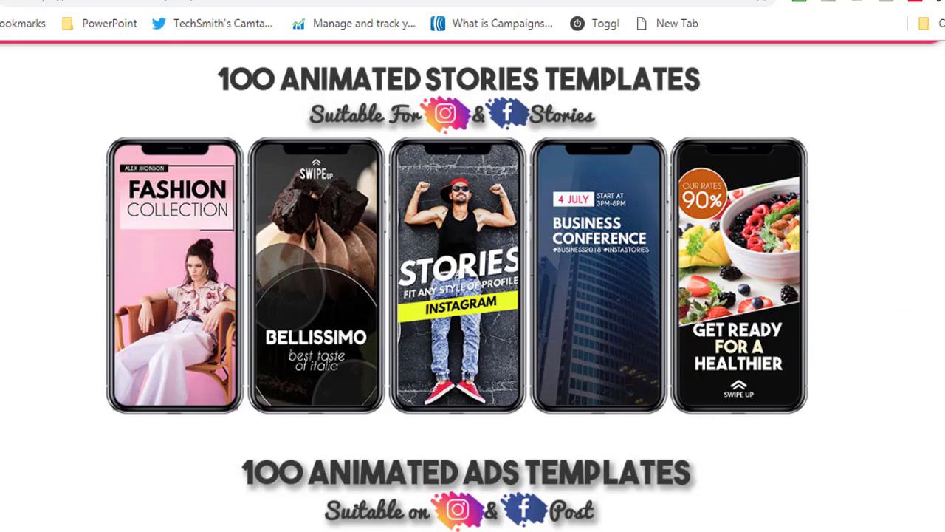
scroll(797, 244, "down", 5)
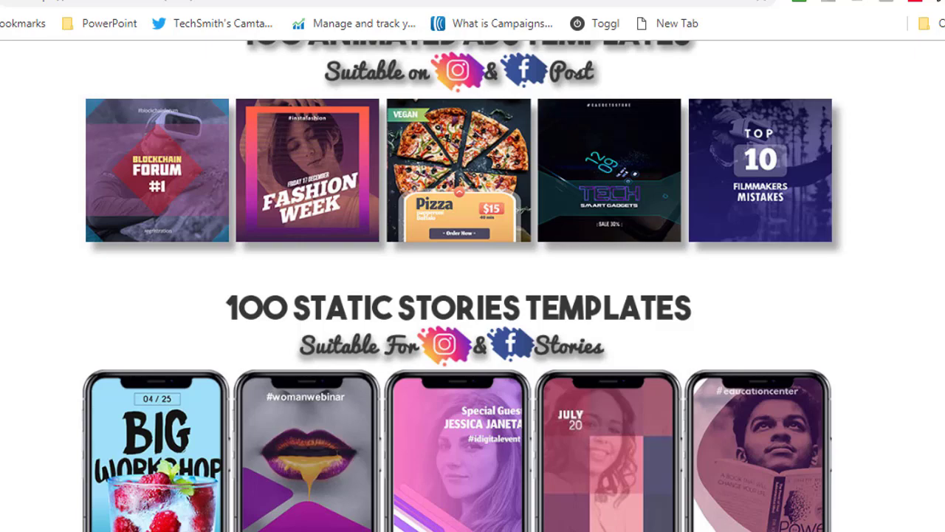
scroll(934, 273, "down", 6)
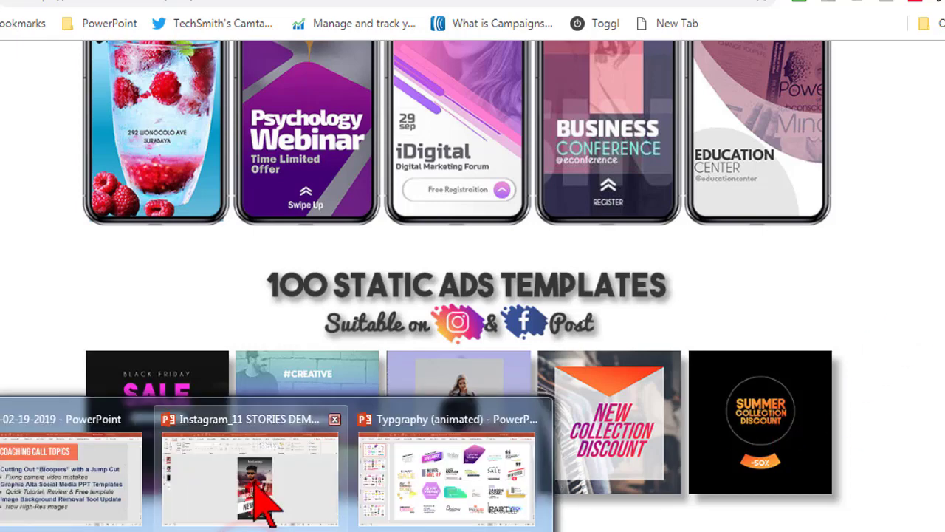
Bring the Animated Module Explorer window forward from the taskbar
left_click(253, 483)
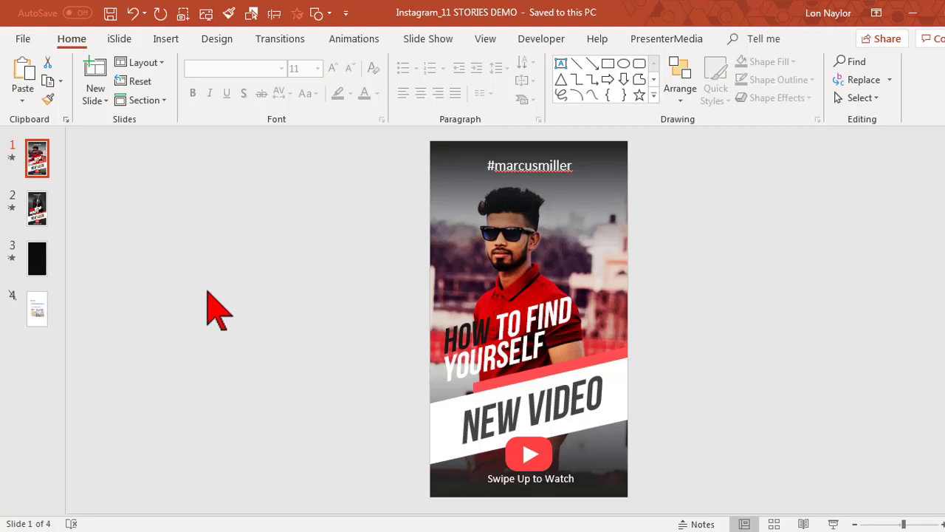
mouse_move(126, 517)
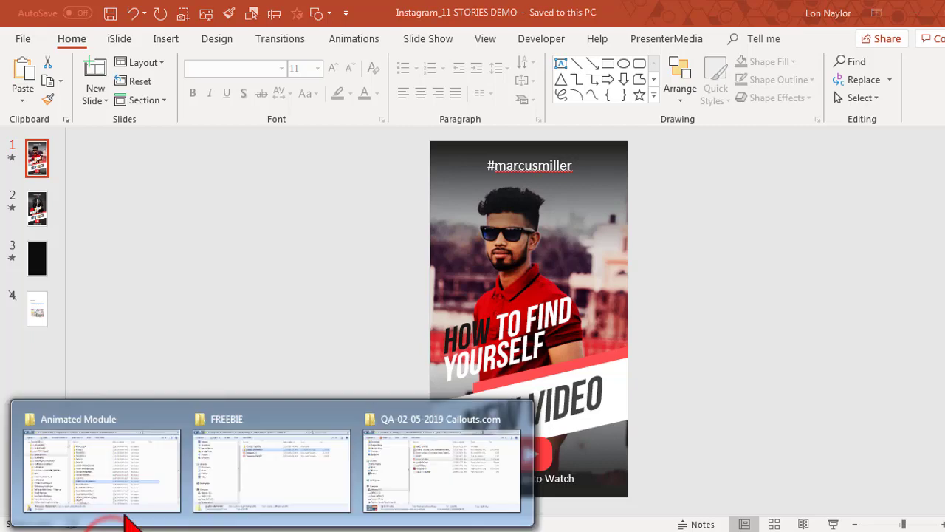
left_click(96, 465)
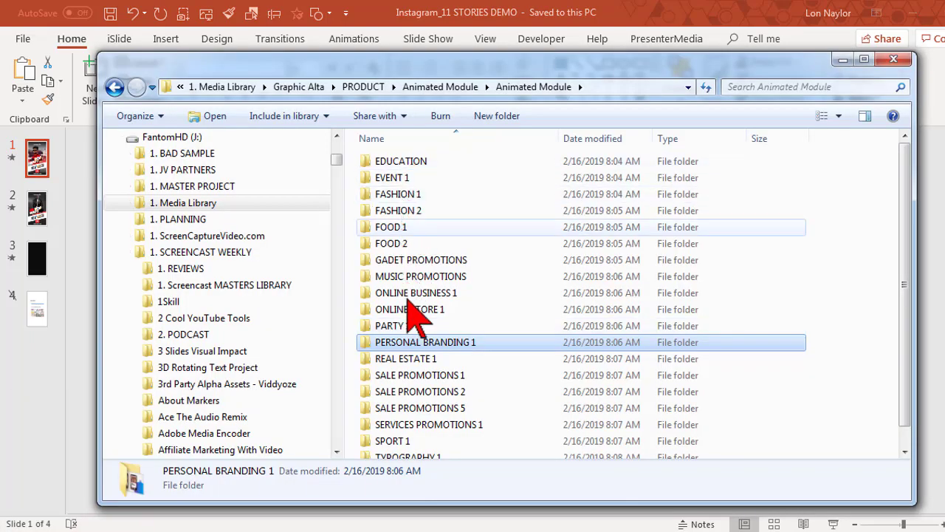
left_click_drag(907, 271, 907, 294)
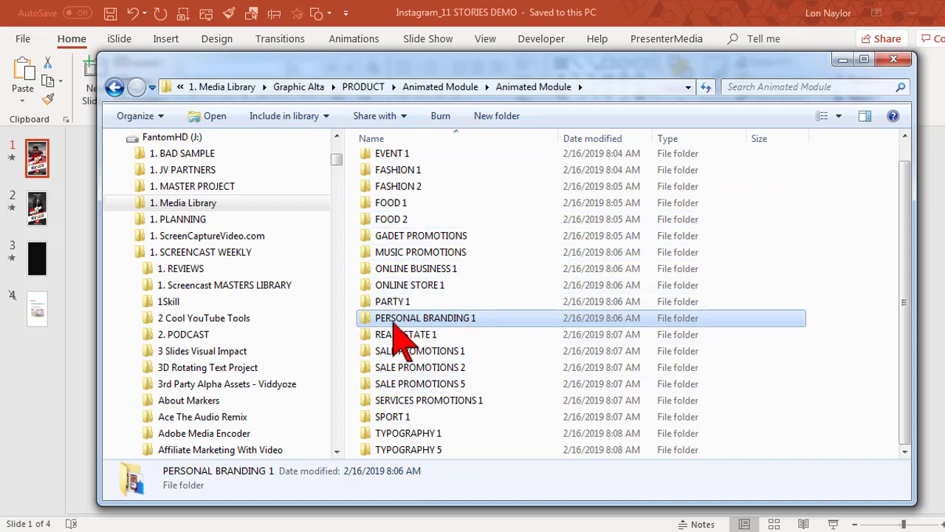
Browse PERSONAL BRANDING 1's POST and STORIES folders, then return to PowerPoint
mouse_move(366, 325)
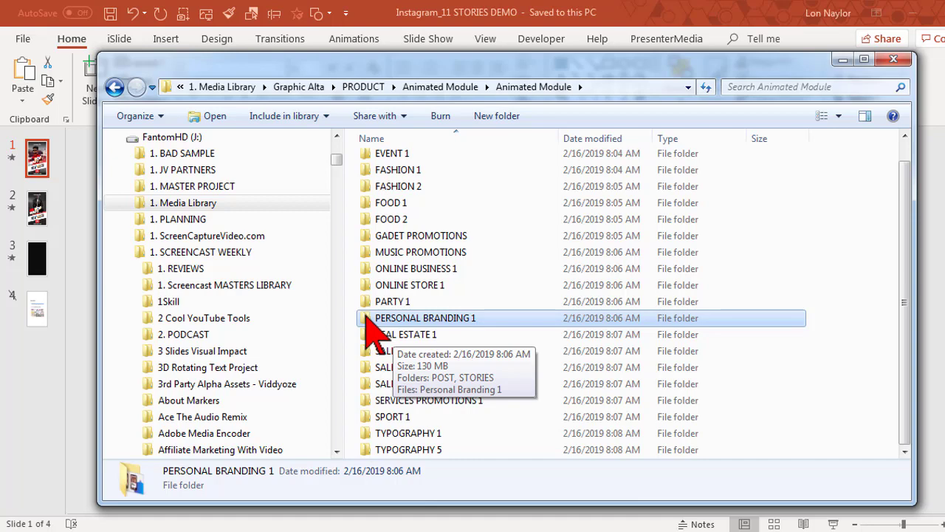
double_click(369, 325)
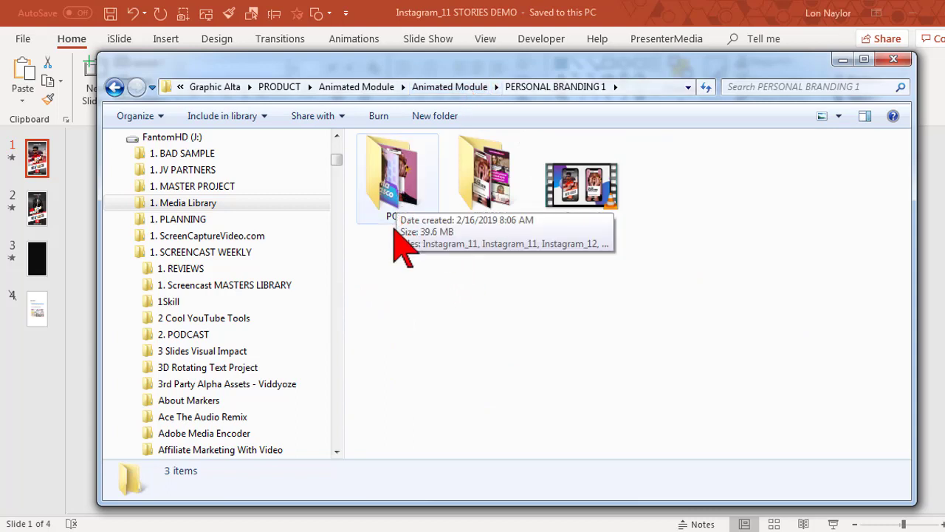
double_click(392, 198)
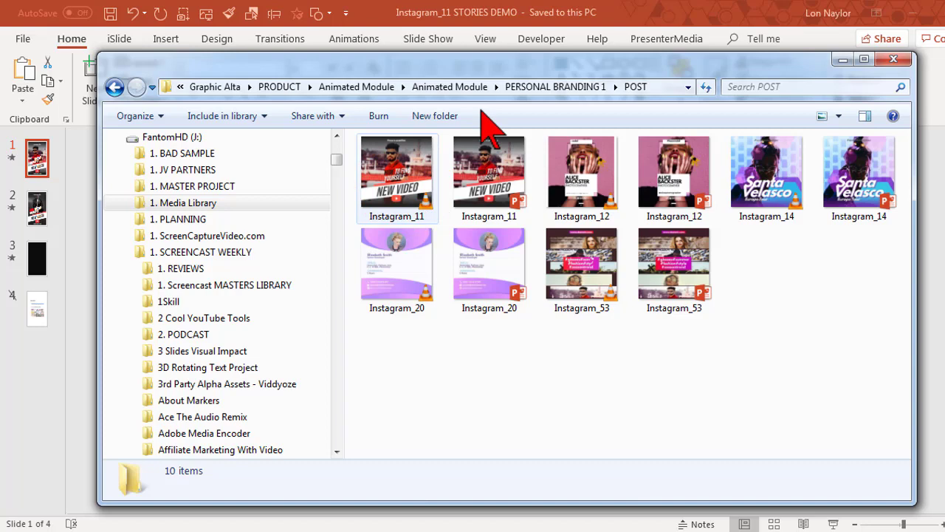
left_click(542, 87)
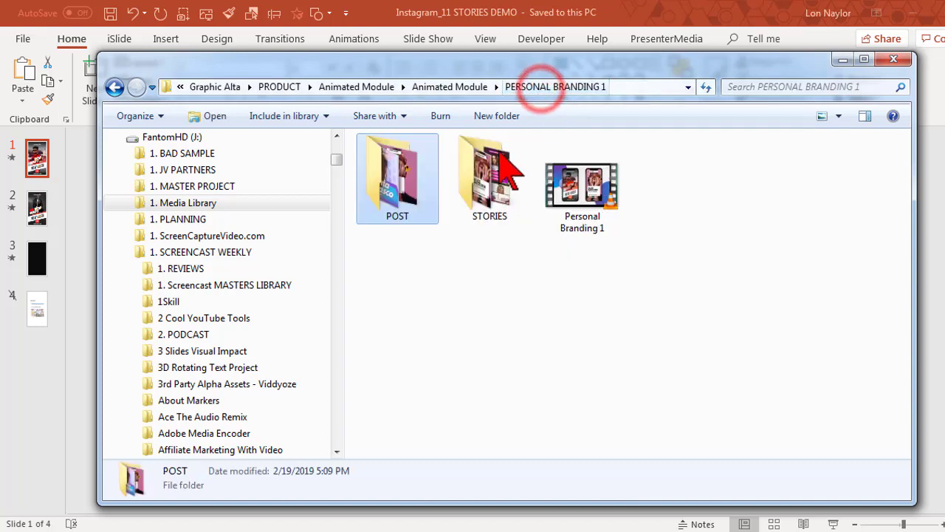
double_click(502, 195)
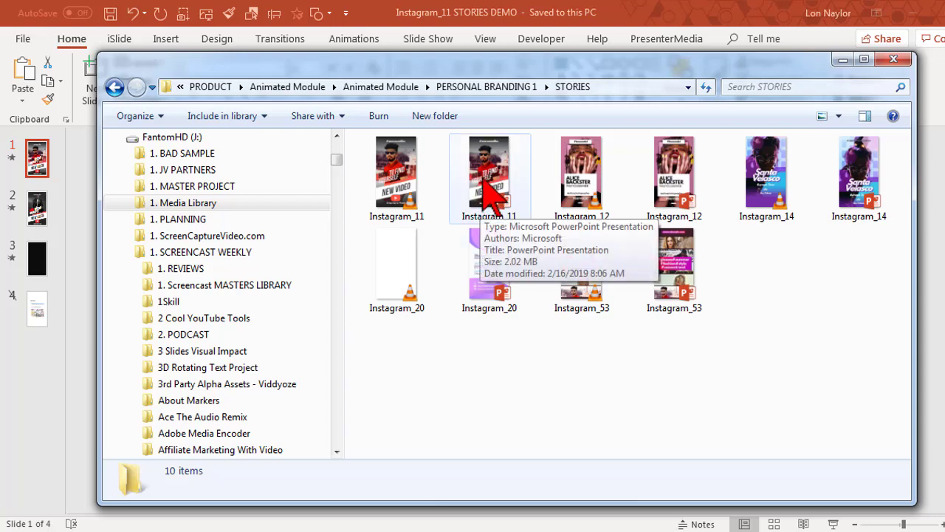
left_click(399, 15)
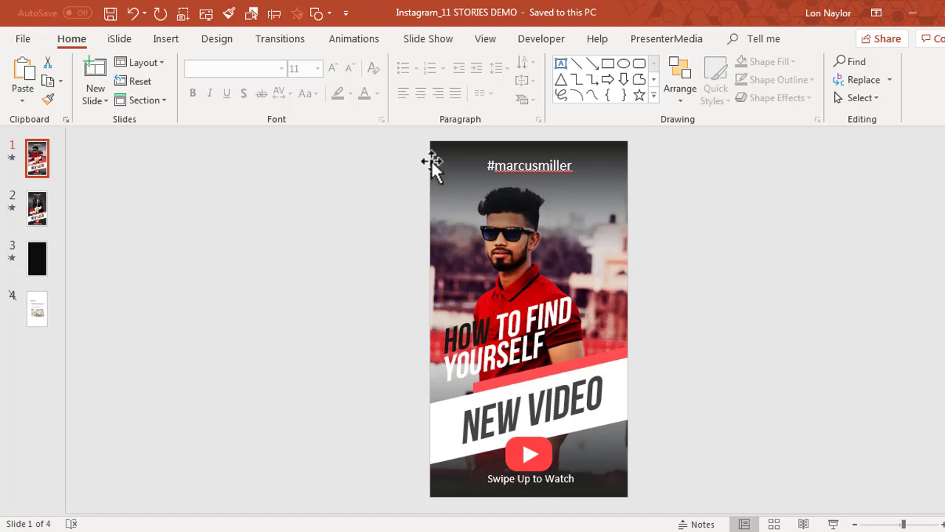
Save a copy as 'Instagram_11 STORIES 1' in the TEST folder and widen the thumbnail pane
left_click(25, 40)
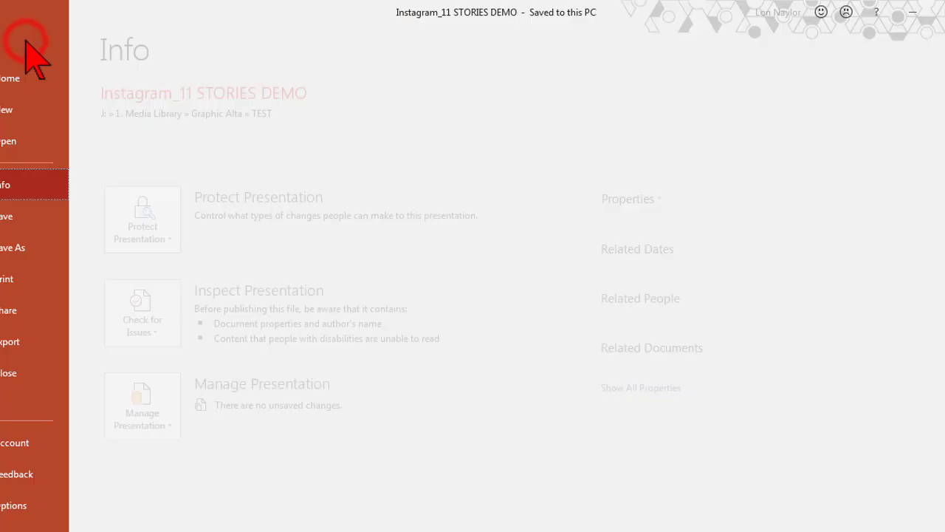
left_click(89, 246)
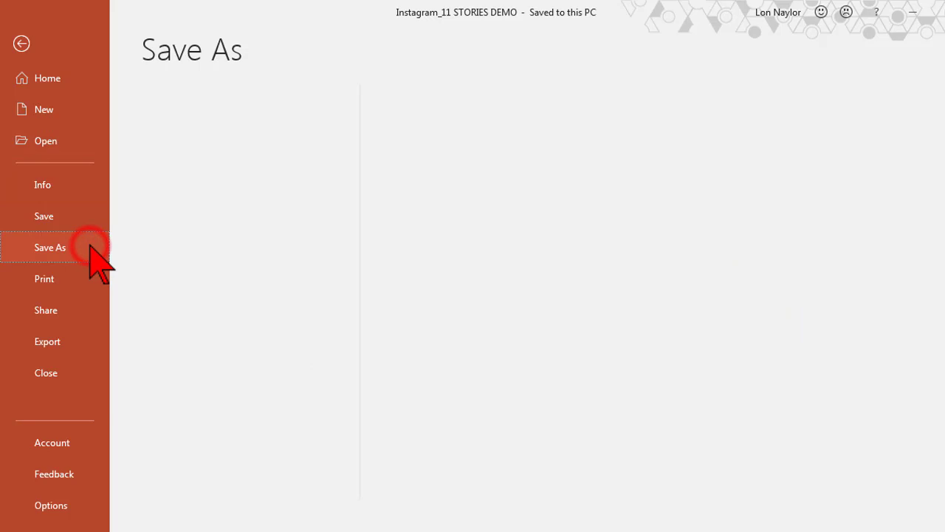
left_click(238, 313)
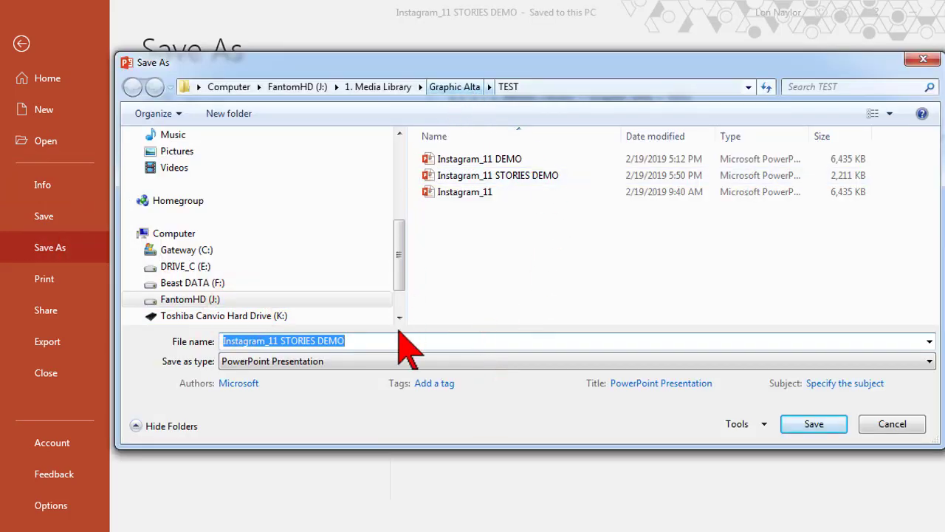
left_click(397, 342)
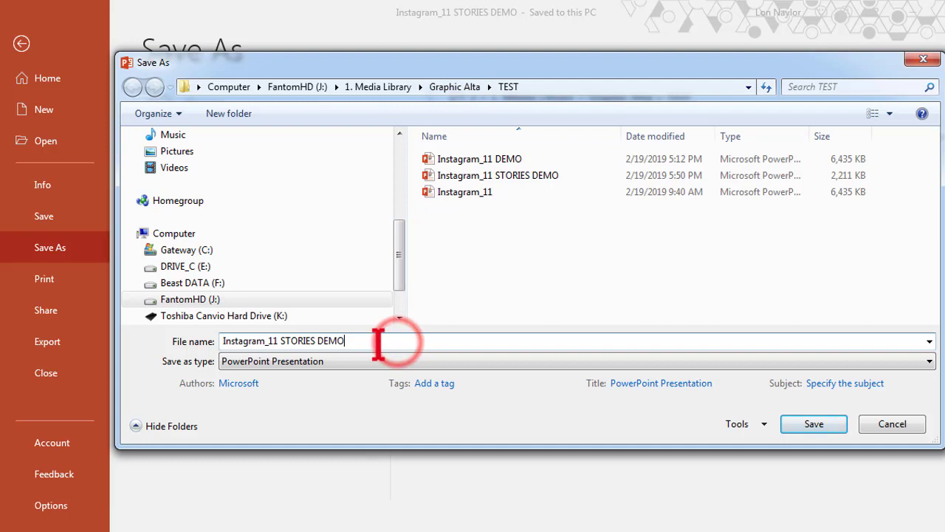
double_click(326, 340)
type("1")
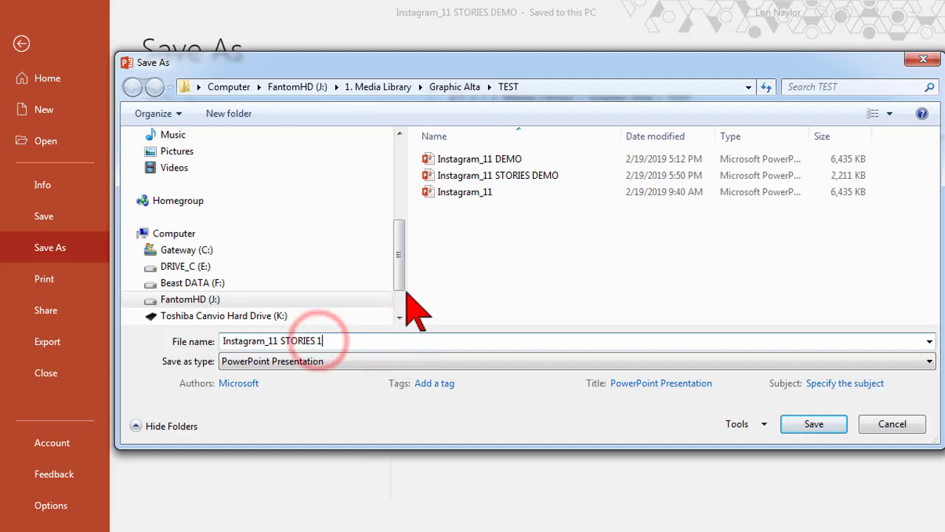
left_click(808, 421)
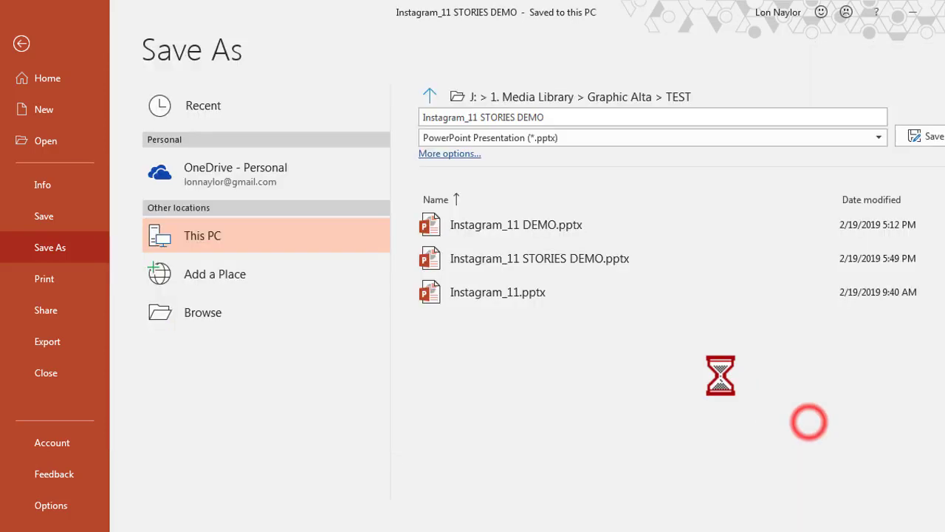
left_click_drag(66, 171, 100, 176)
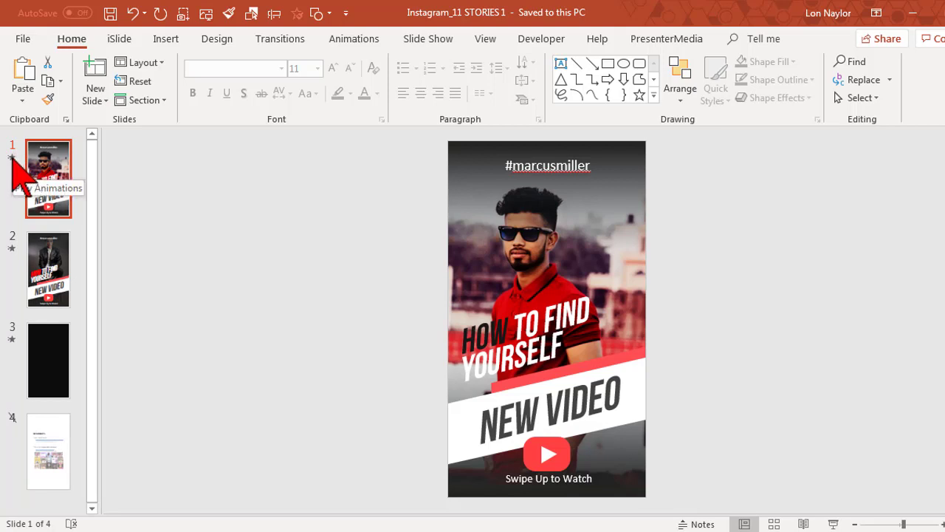
Preview slide 1's animations and show its animation order on the Animations tab
left_click(11, 156)
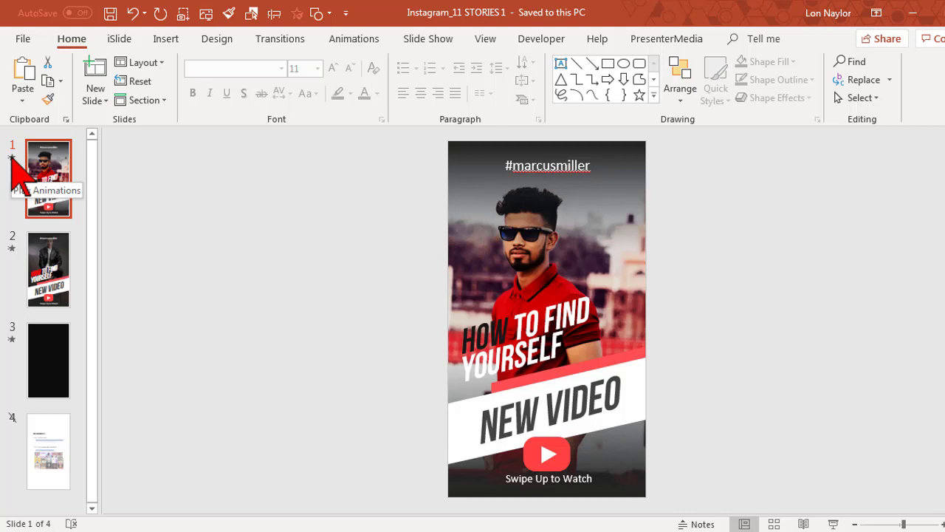
left_click(362, 40)
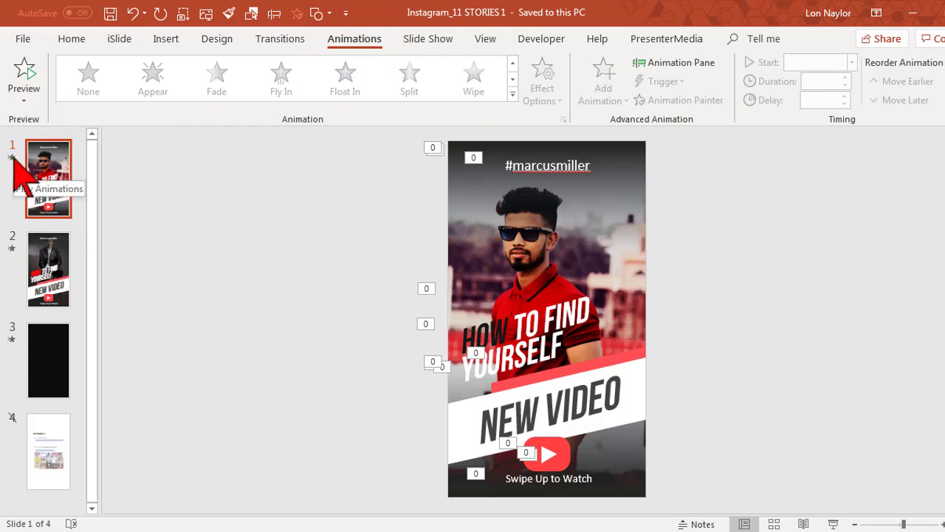
left_click(12, 158)
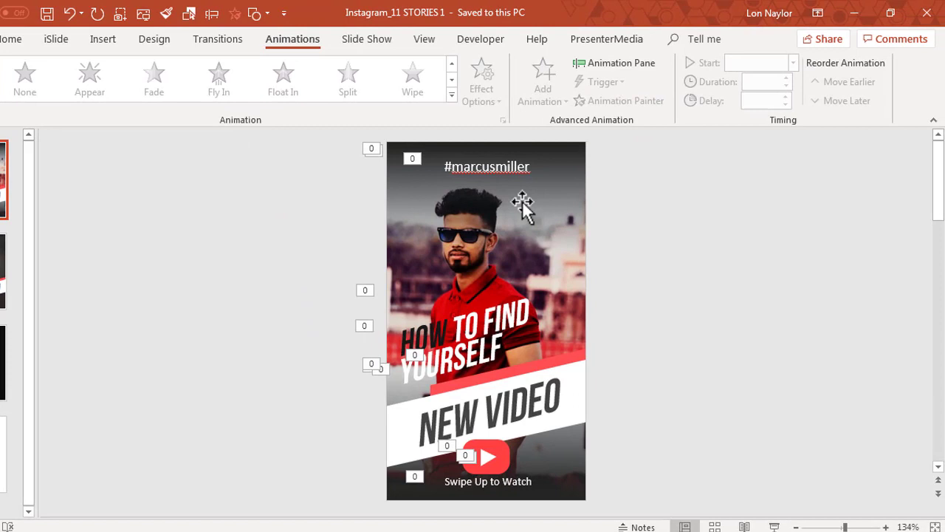
left_click(580, 200)
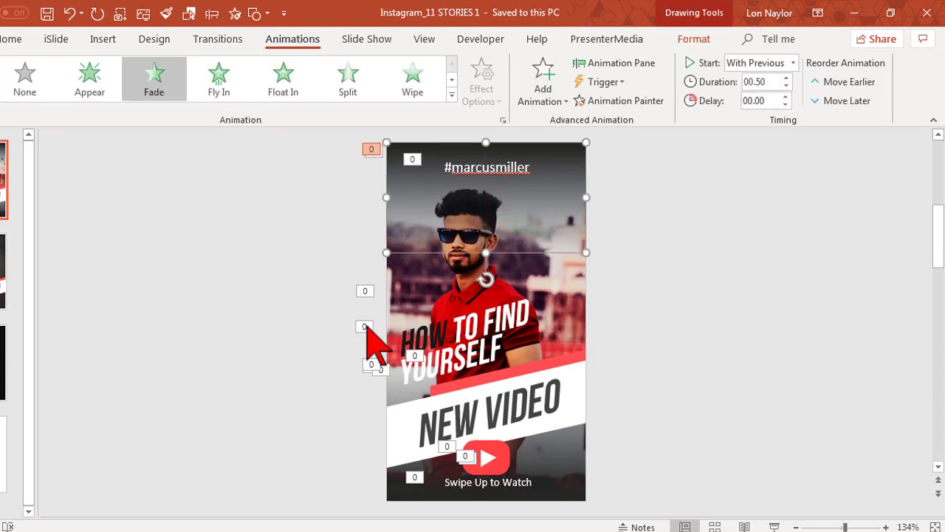
left_click(690, 39)
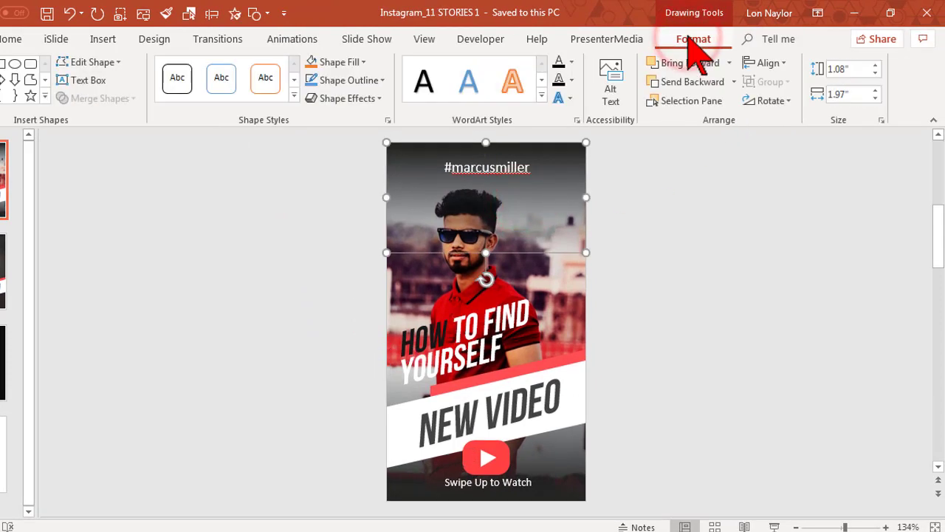
left_click(699, 102)
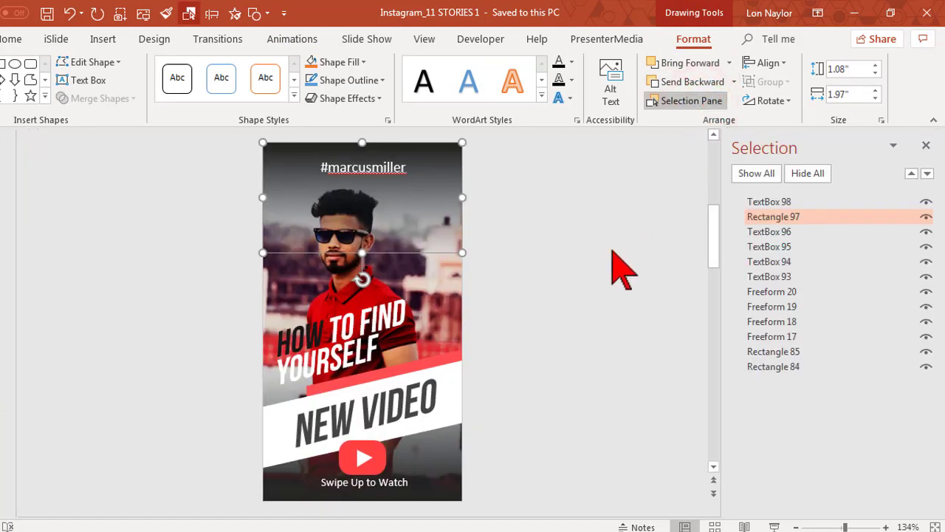
left_click(768, 175)
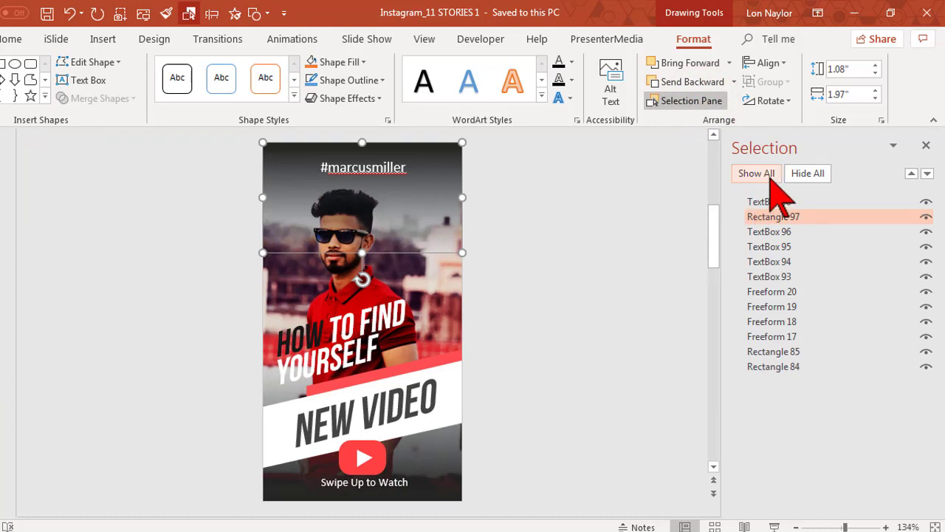
left_click(808, 173)
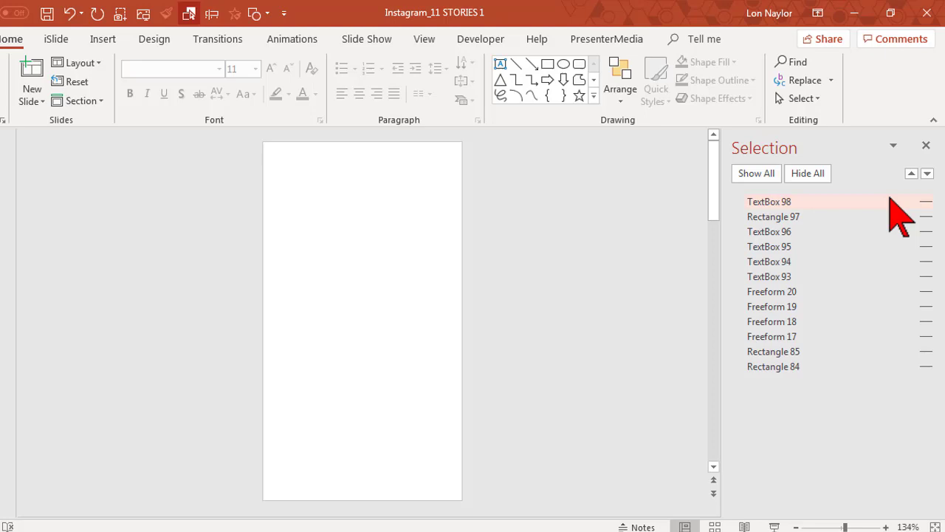
left_click(925, 200)
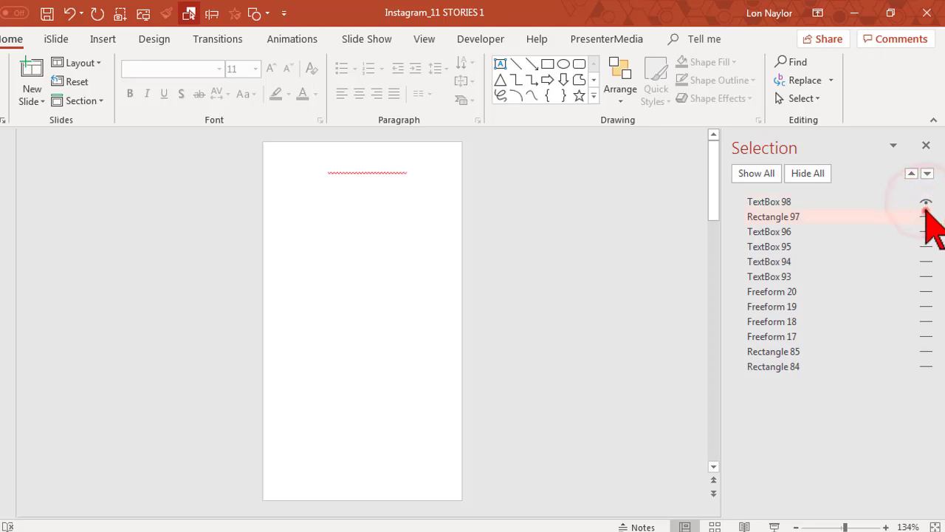
left_click(925, 216)
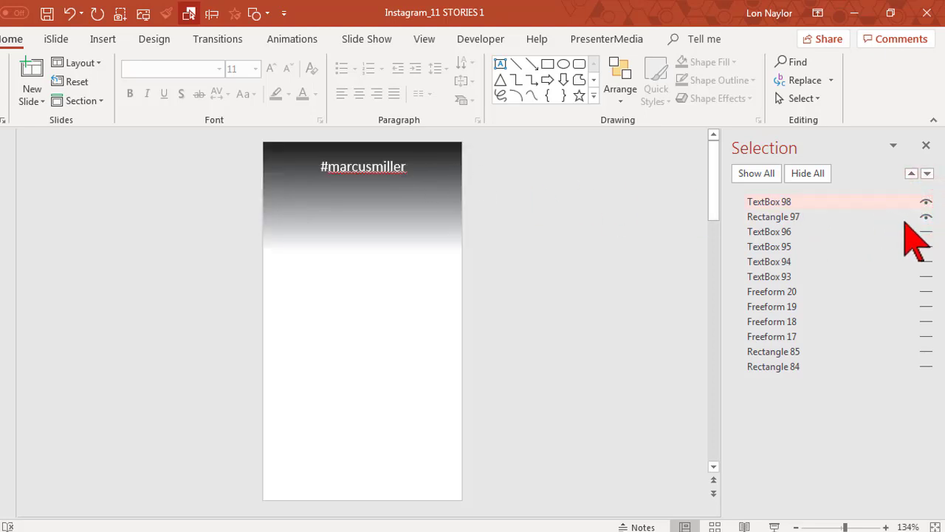
left_click(925, 231)
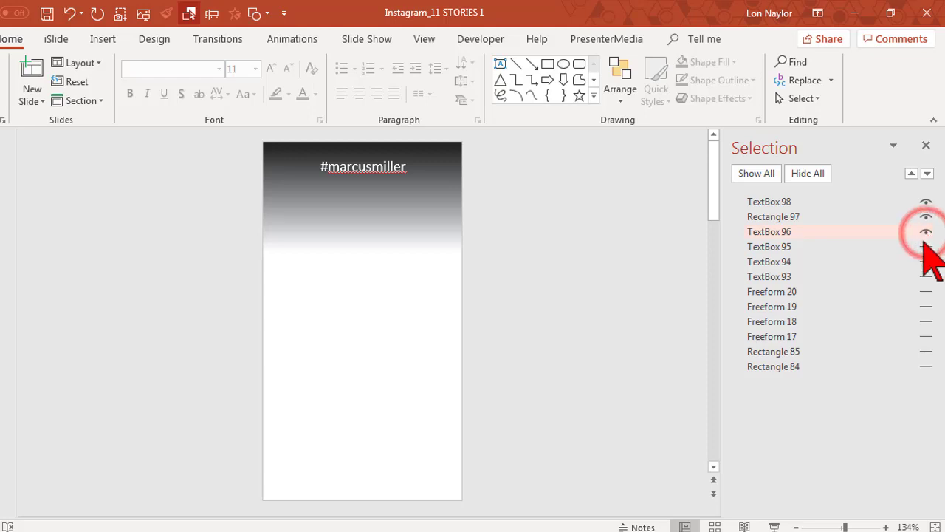
left_click(925, 246)
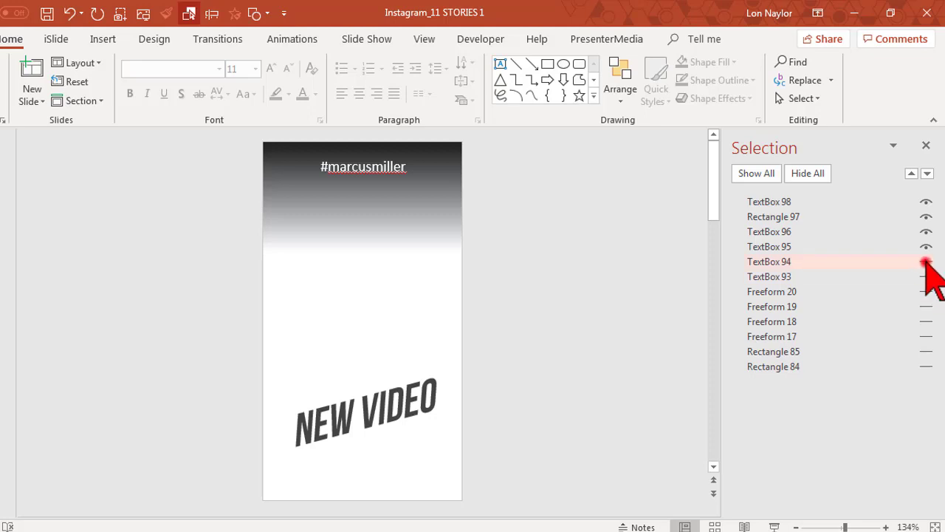
left_click(926, 262)
left_click(926, 276)
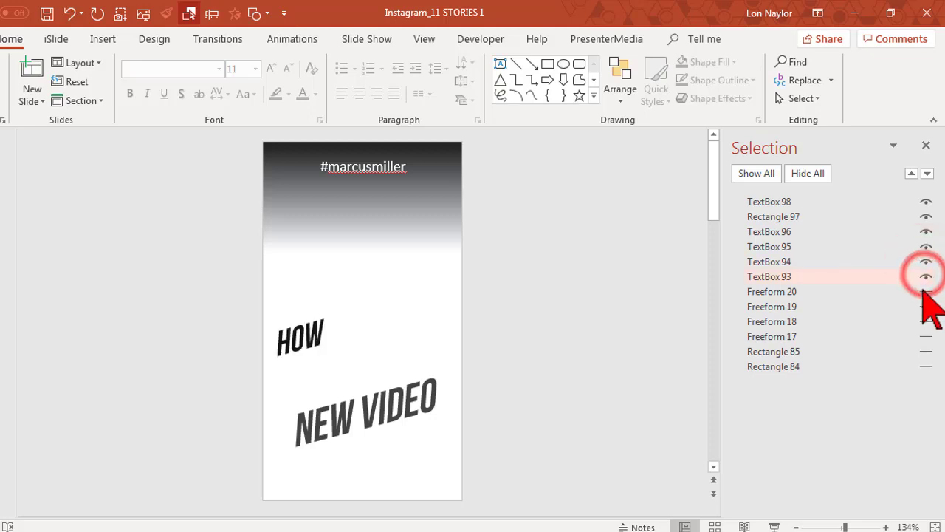
left_click(926, 291)
left_click(926, 306)
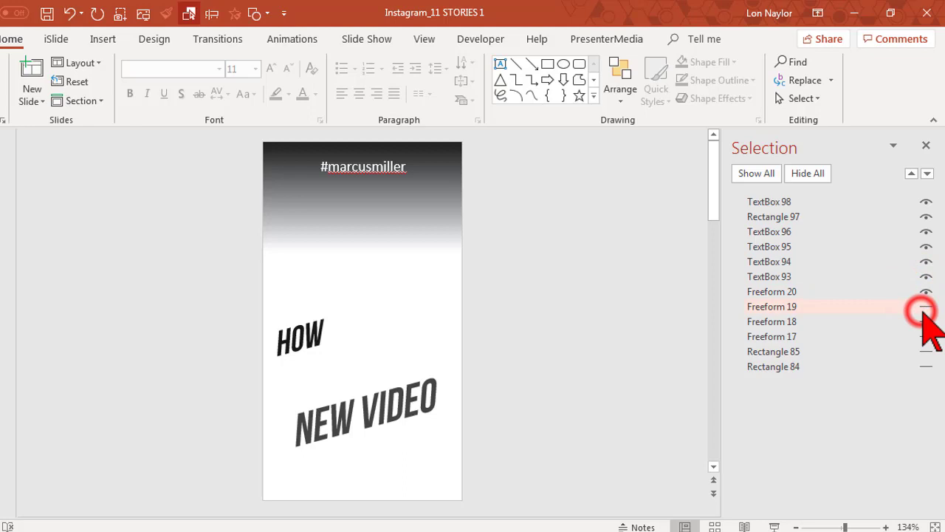
left_click(926, 321)
left_click(925, 335)
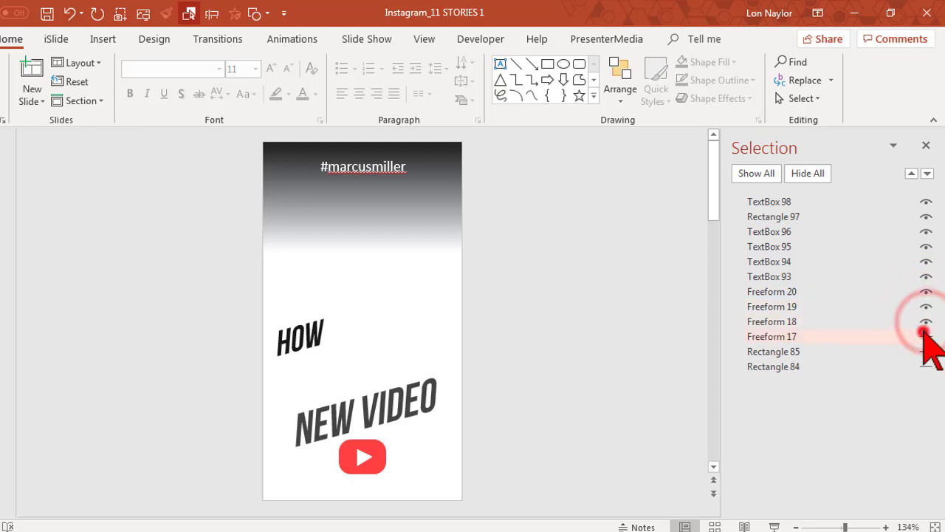
left_click(926, 351)
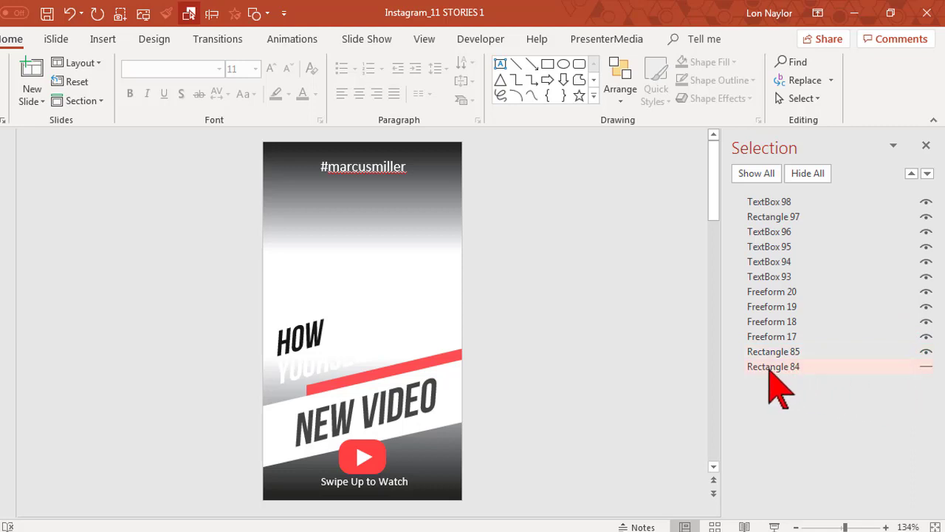
left_click(926, 367)
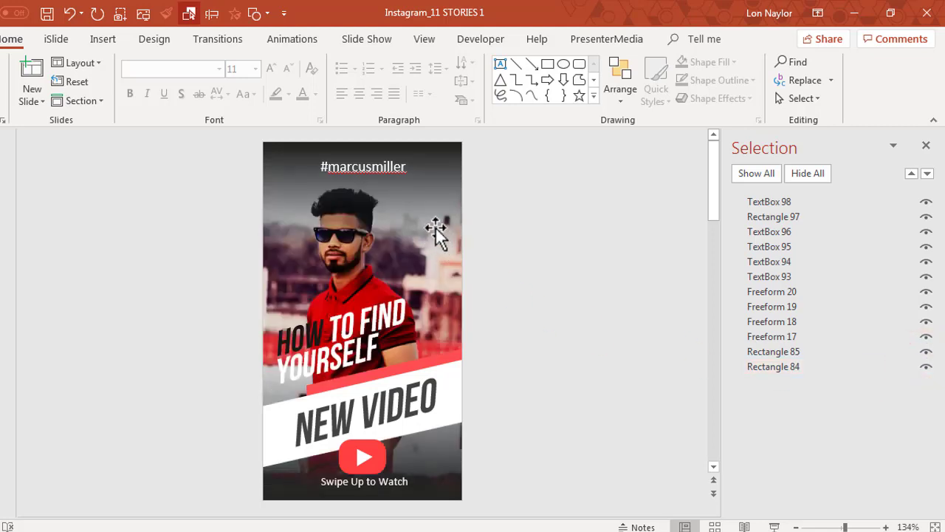
Rename Rectangle 84 in the Selection Pane to 'INSERT YOUR PICTURE'
left_click(778, 367)
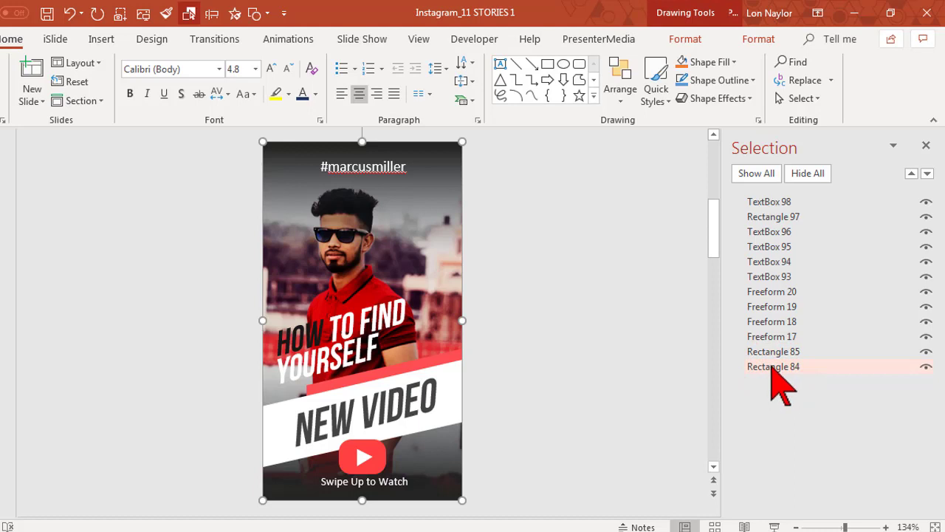
left_click(773, 367)
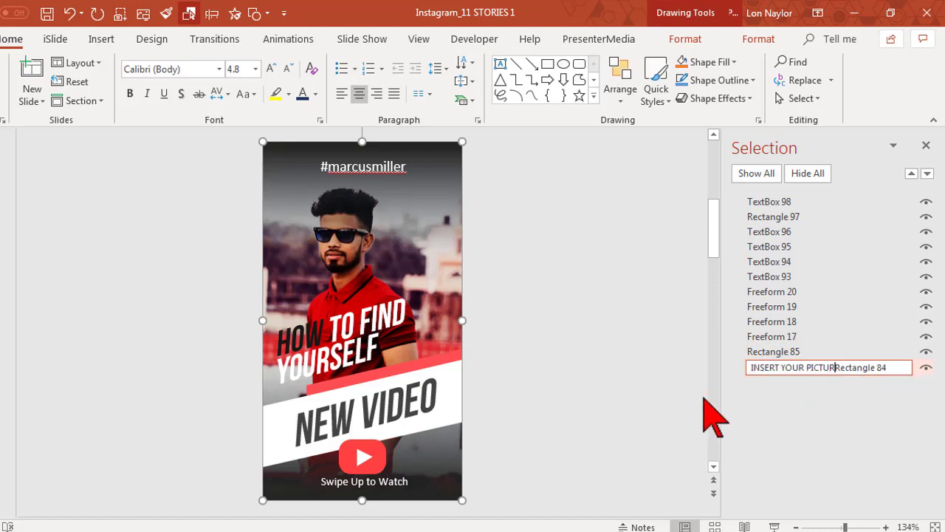
type("INSERT YOUR PICTURE")
key("shift+End")
key("Delete")
key("Return")
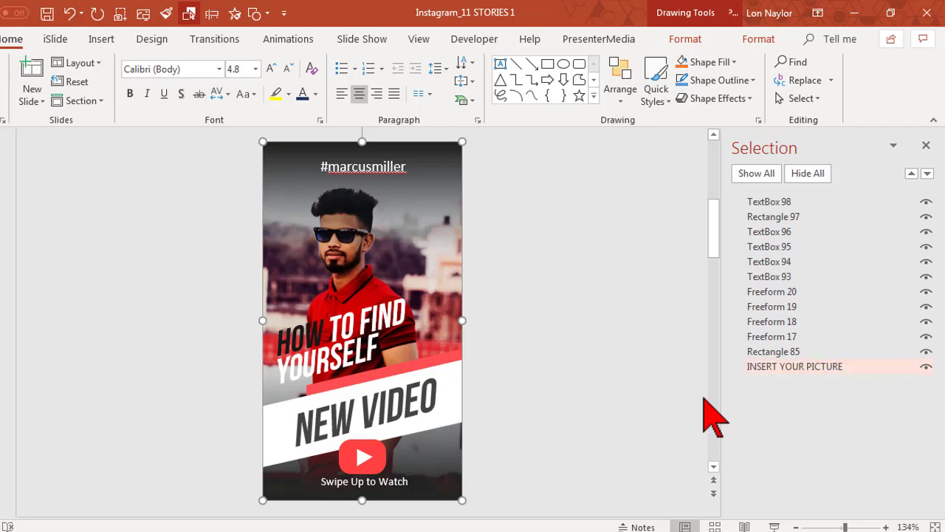
Open Format Picture for the INSERT YOUR PICTURE shape and expand its Fill settings
left_click(785, 367)
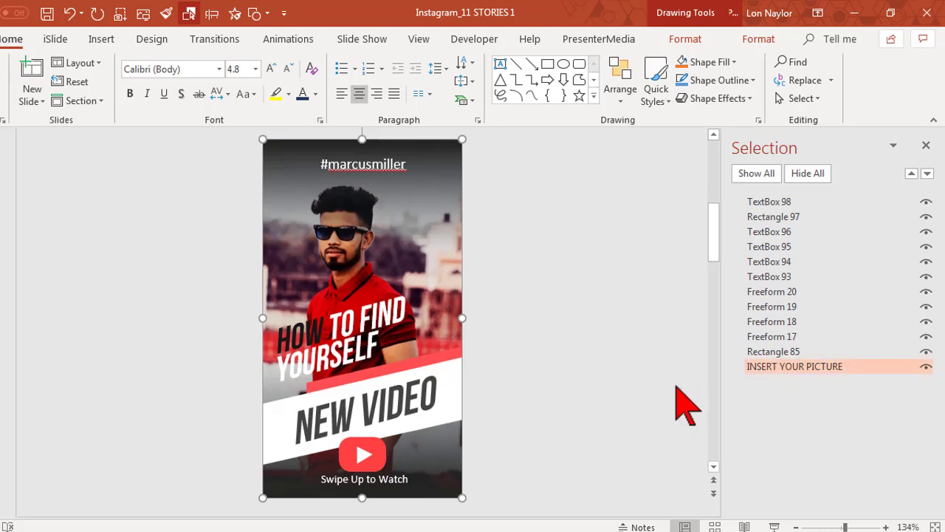
right_click(414, 220)
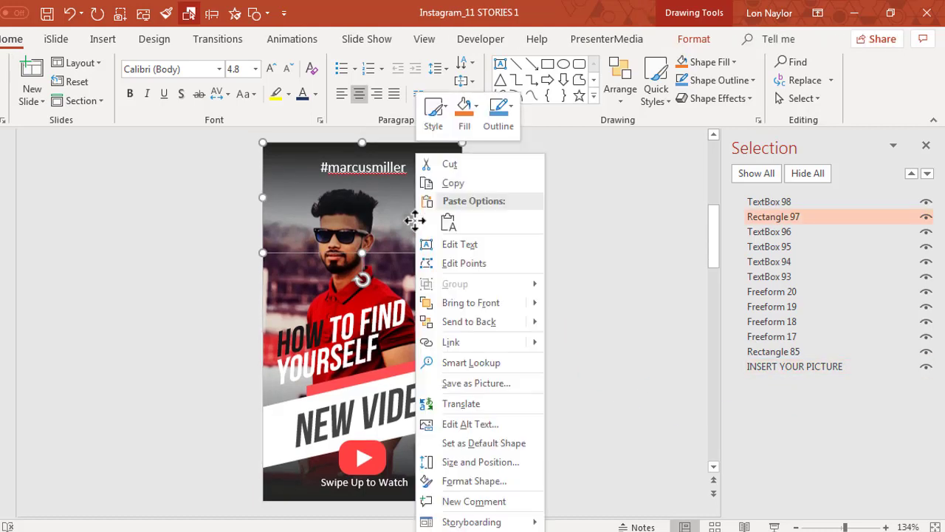
left_click(784, 366)
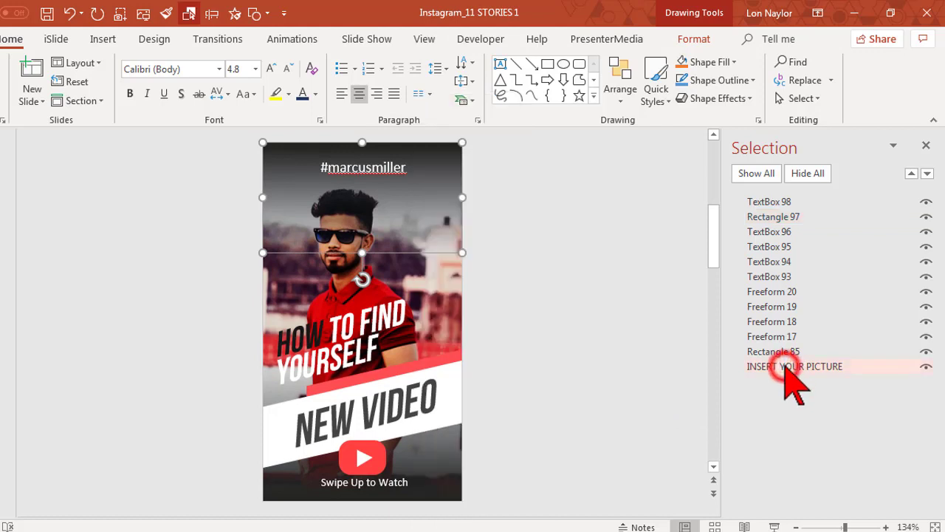
right_click(432, 333)
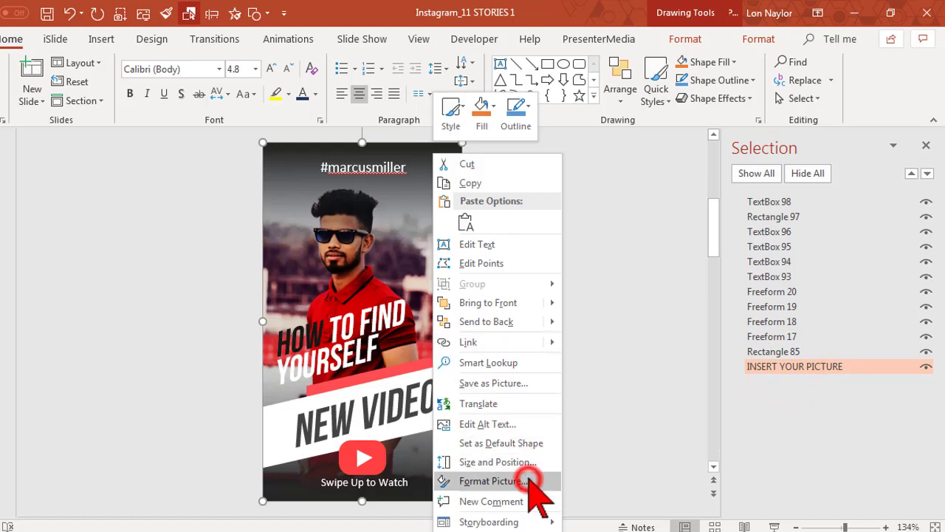
left_click(530, 481)
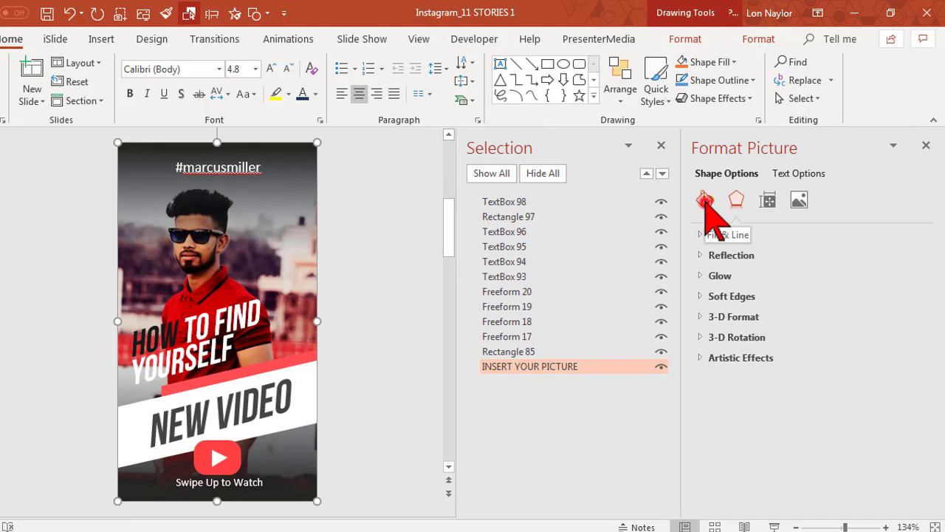
left_click(705, 200)
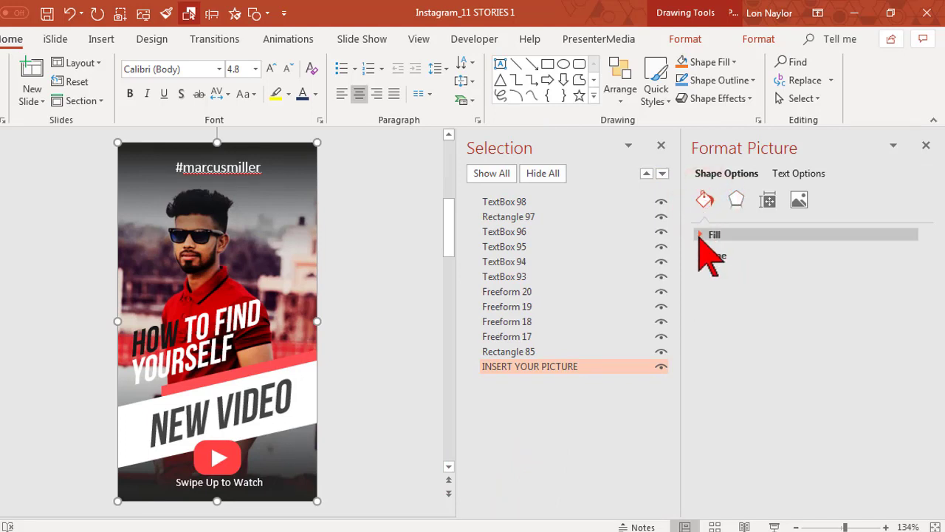
left_click(699, 236)
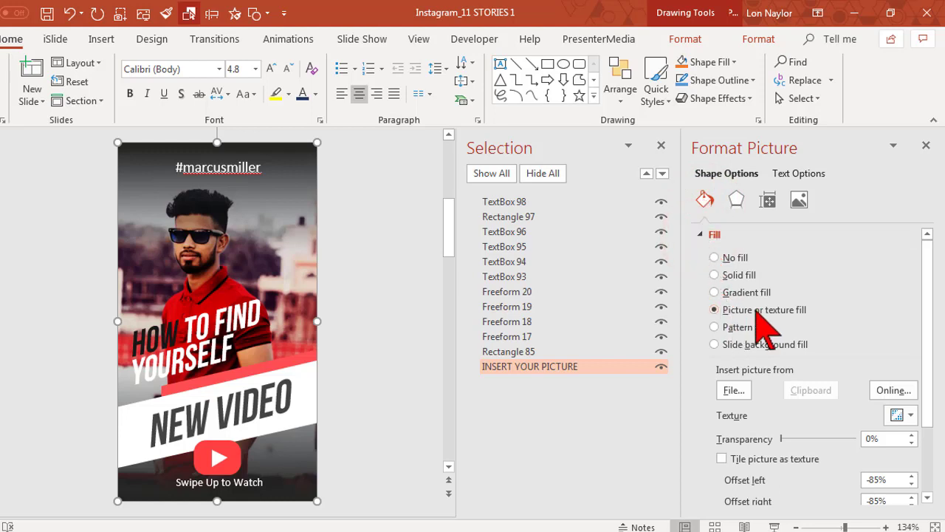
Fill the photo shape with Slide1 from the 1. WIDESCREEN > widescreens folder
left_click(742, 390)
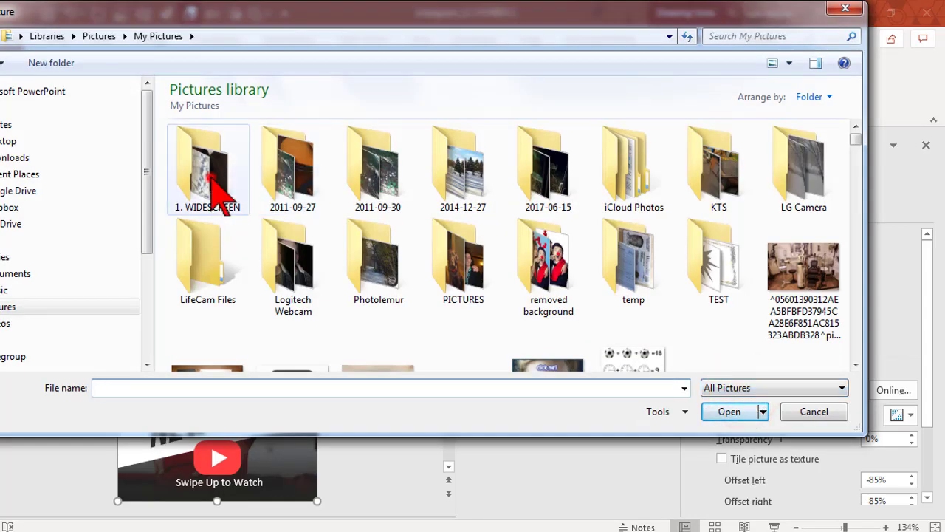
double_click(214, 184)
double_click(395, 207)
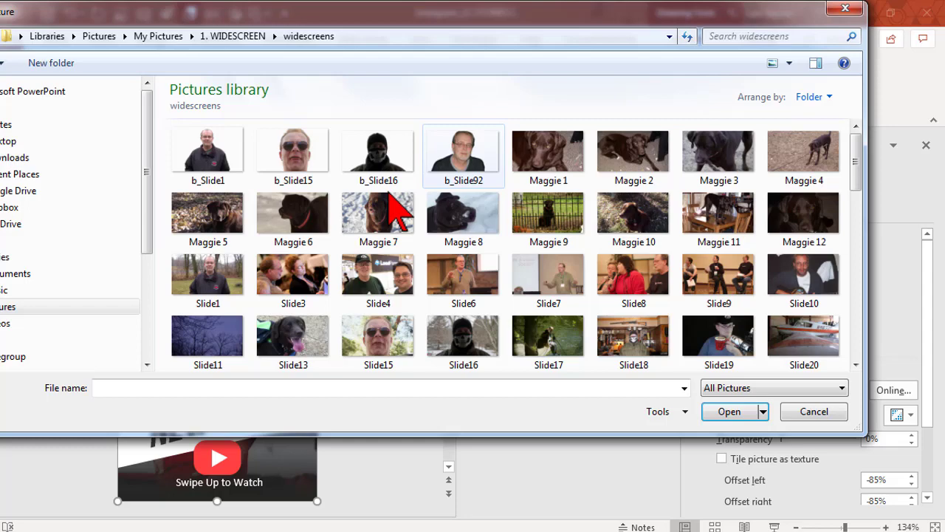
left_click(229, 279)
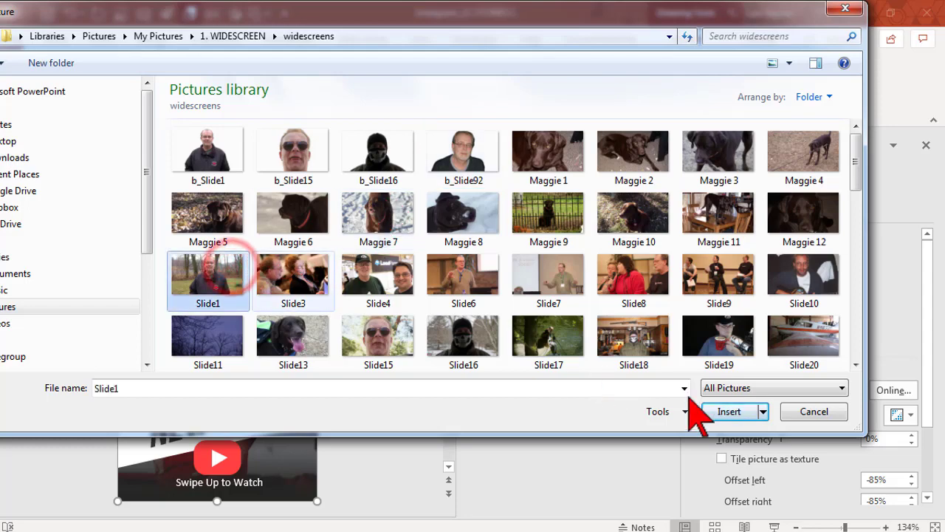
left_click(728, 411)
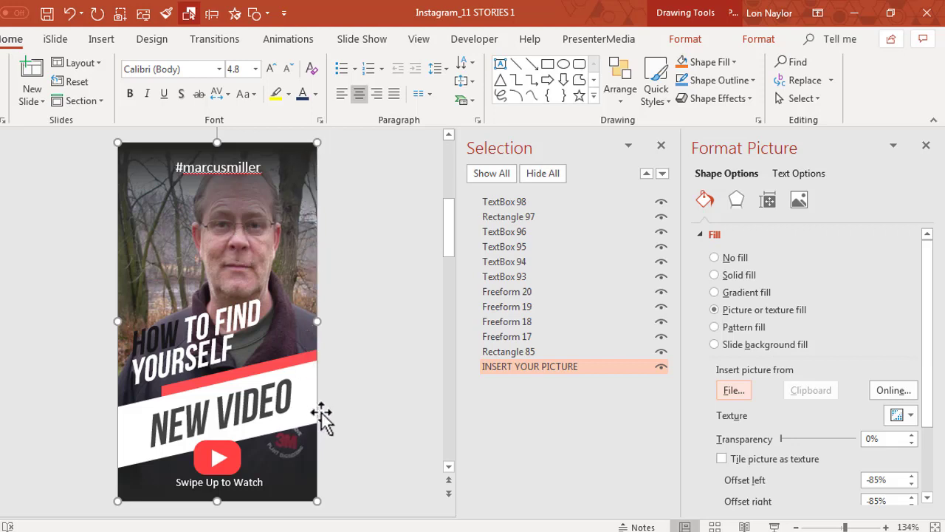
Apply Crop > Fill so the photo fills the tall story frame
left_click(243, 258)
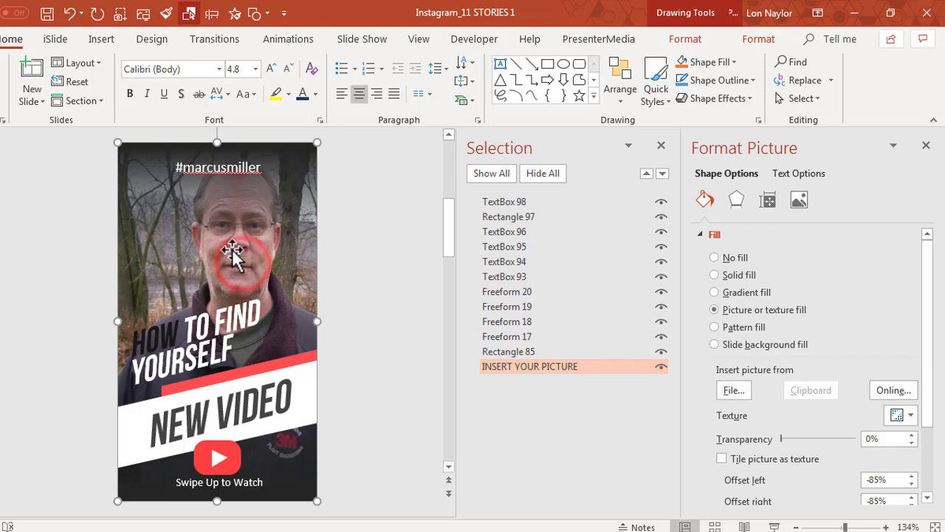
left_click(754, 41)
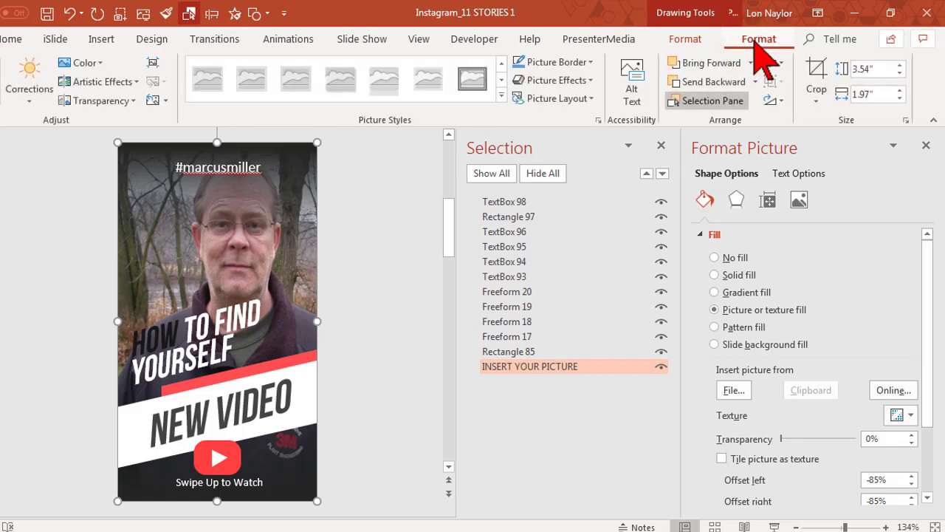
left_click(817, 104)
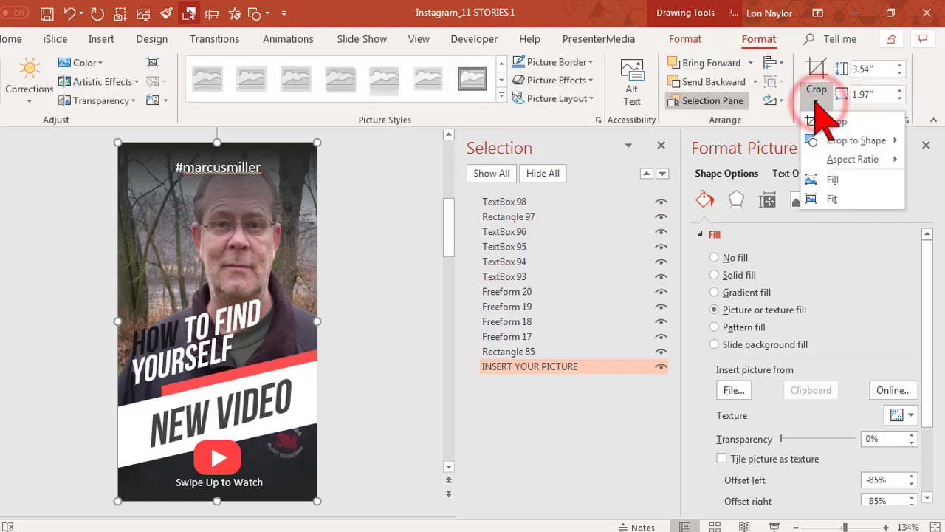
left_click(864, 178)
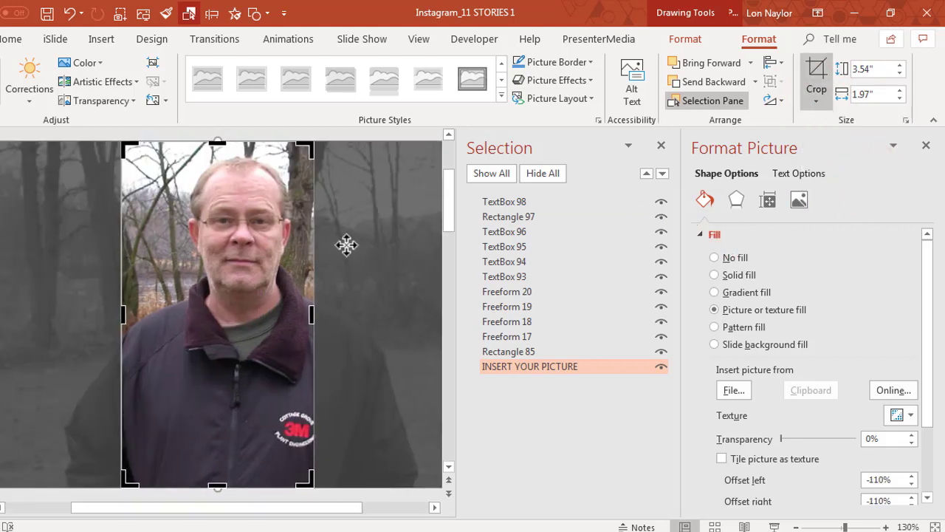
Reposition the photo inside the crop frame, shifting it slightly left to centre the man
scroll(346, 245, "down", 1)
scroll(346, 245, "down", 2)
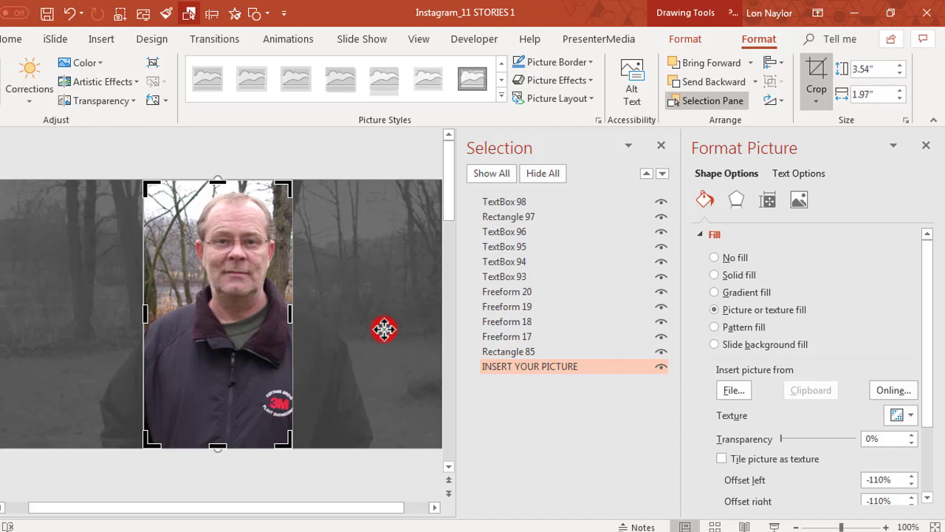
left_click_drag(384, 330, 370, 336)
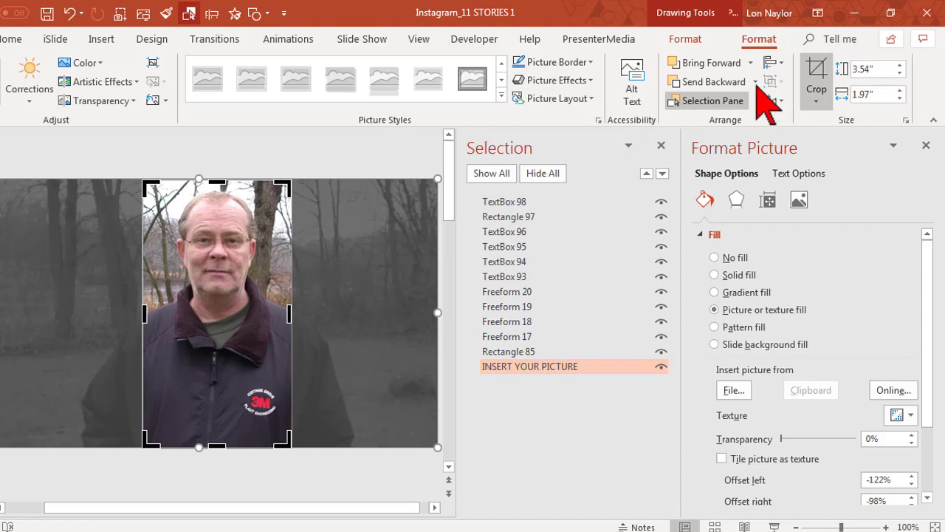
left_click(812, 72)
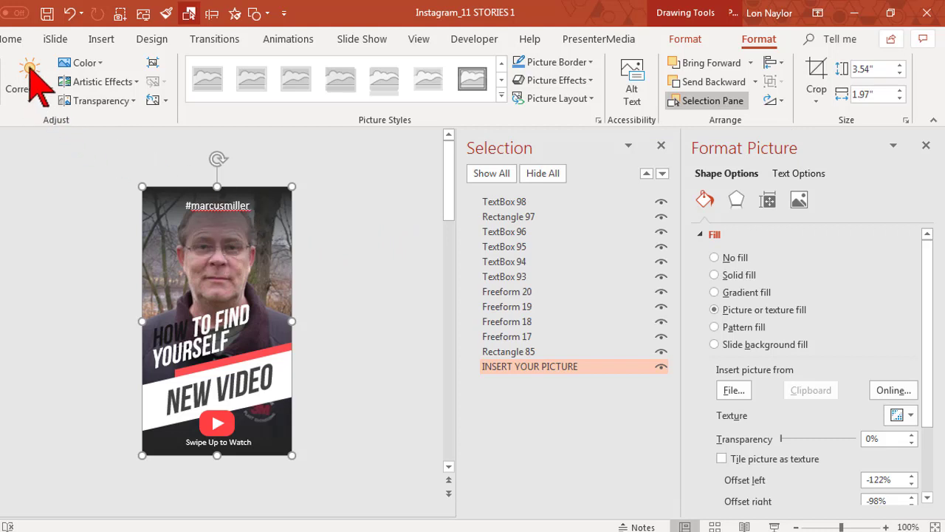
left_click(69, 14)
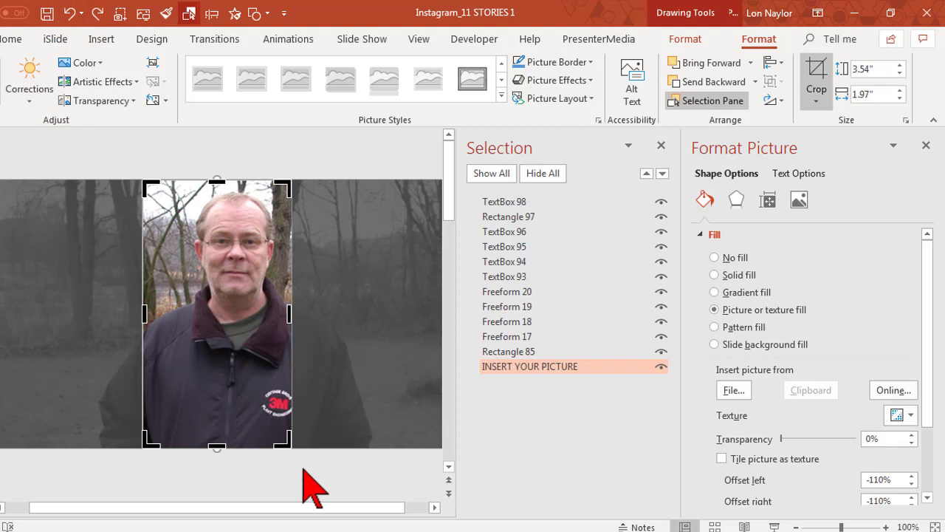
left_click(660, 146)
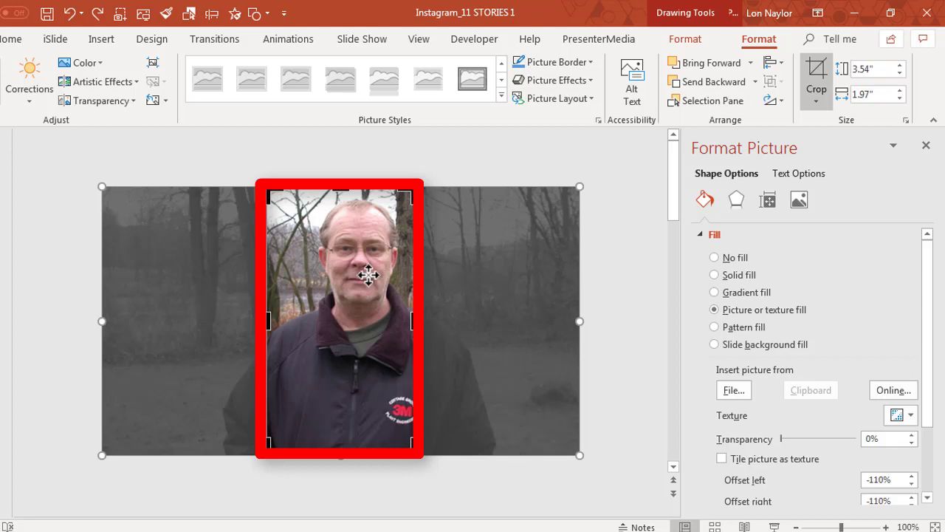
left_click_drag(366, 275, 358, 275)
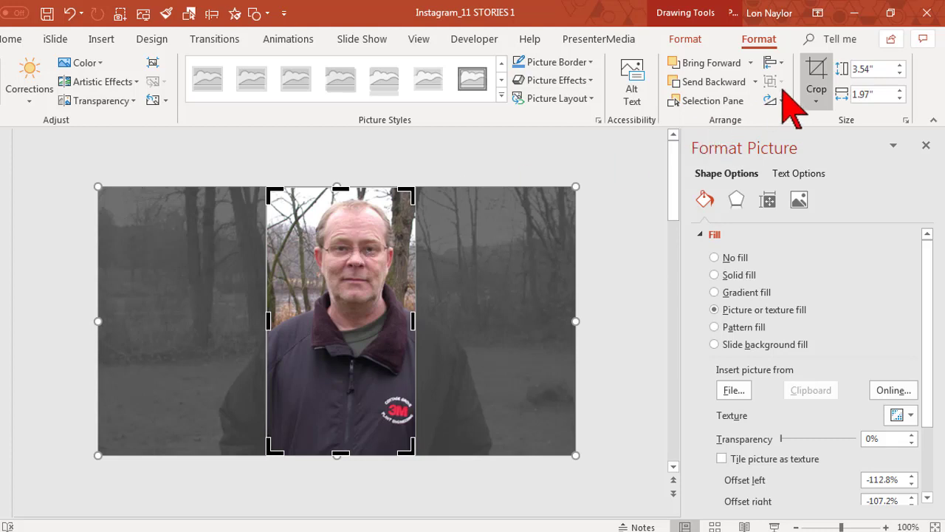
Finish the crop, make all slide objects visible and close Format Picture
left_click(813, 74)
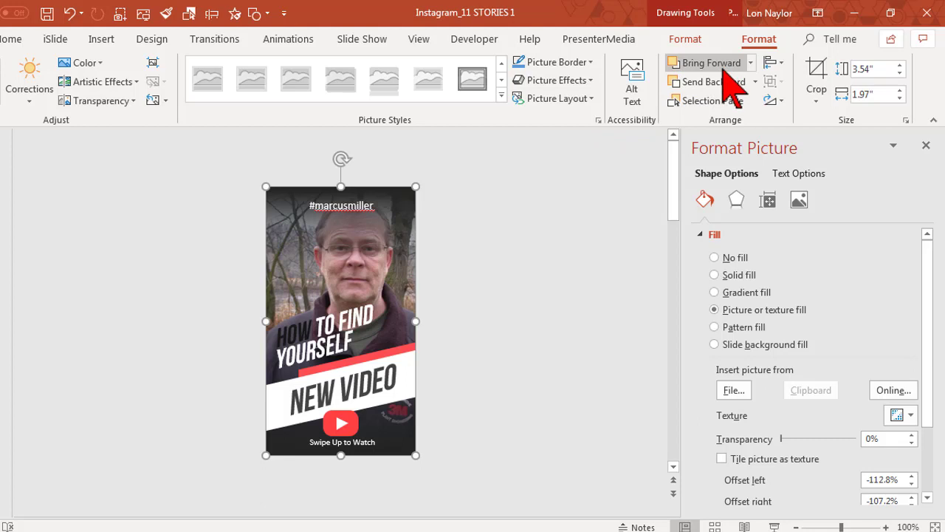
left_click(711, 102)
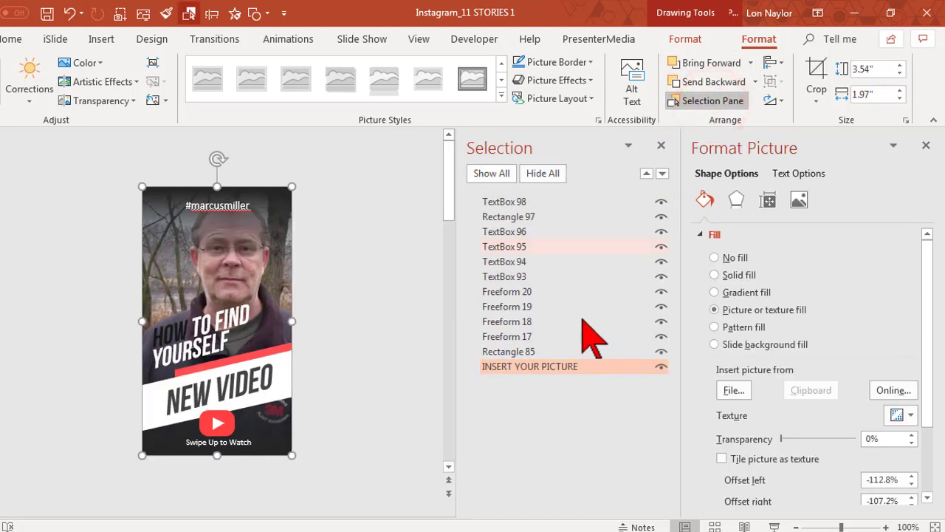
left_click(487, 172)
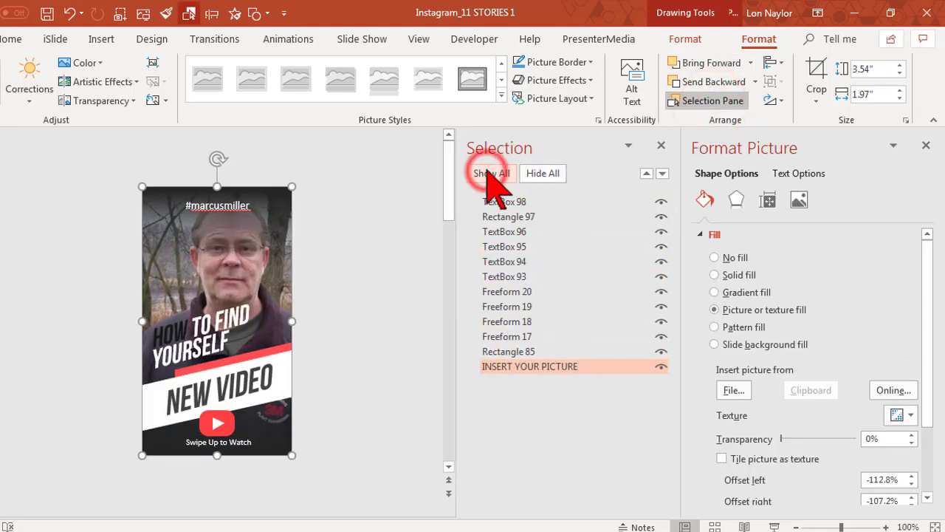
left_click(926, 147)
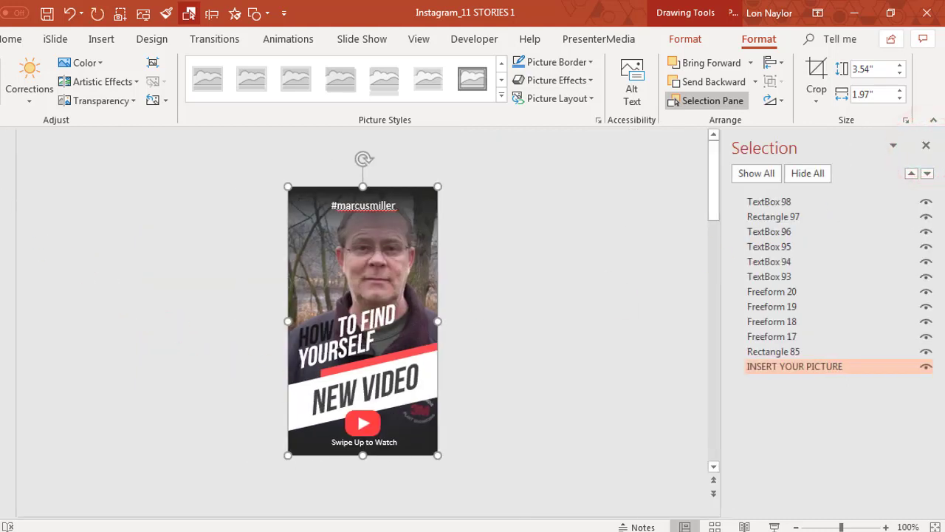
key("Escape")
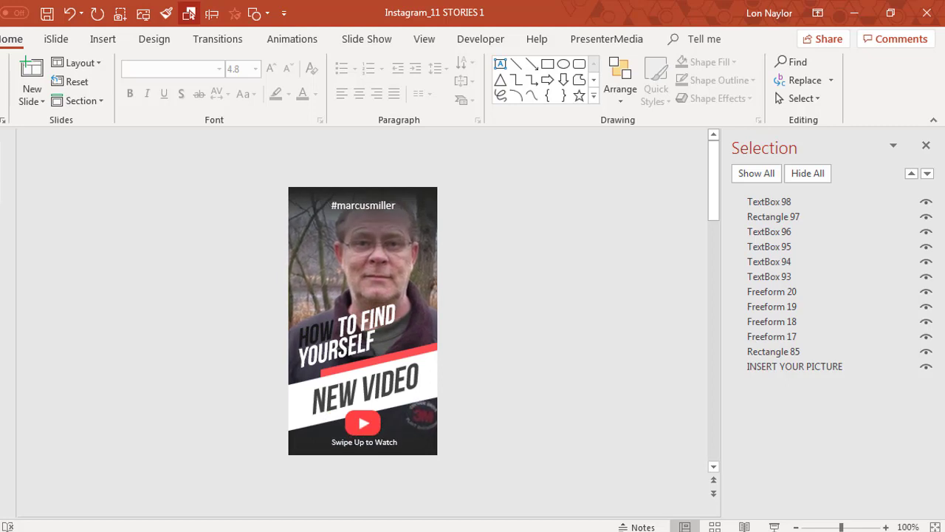
On the next story slide, select Rectangle 84, briefly hiding it to confirm the layer
key("Page_Down")
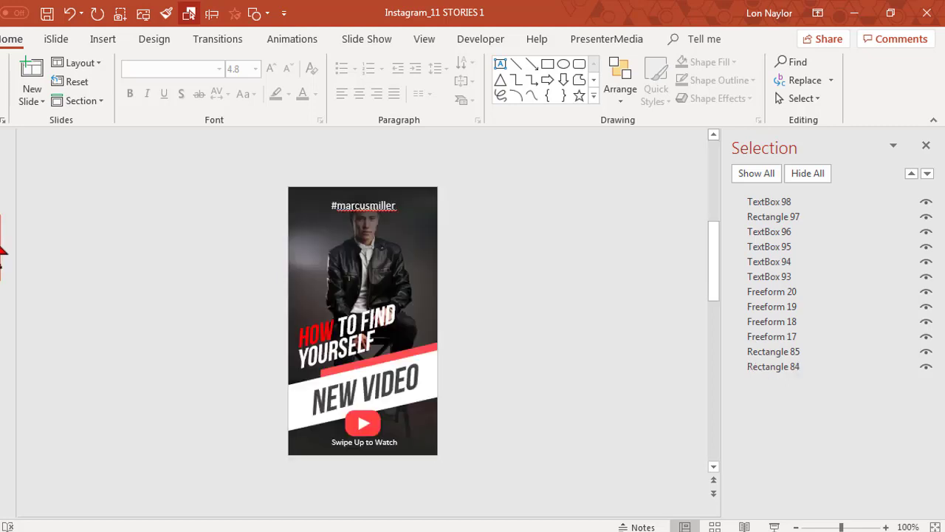
left_click(794, 366)
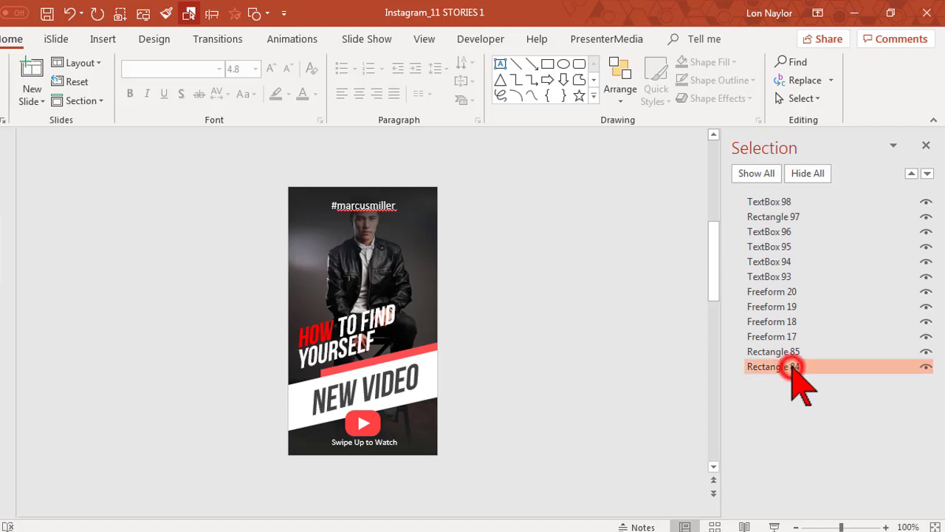
left_click(926, 367)
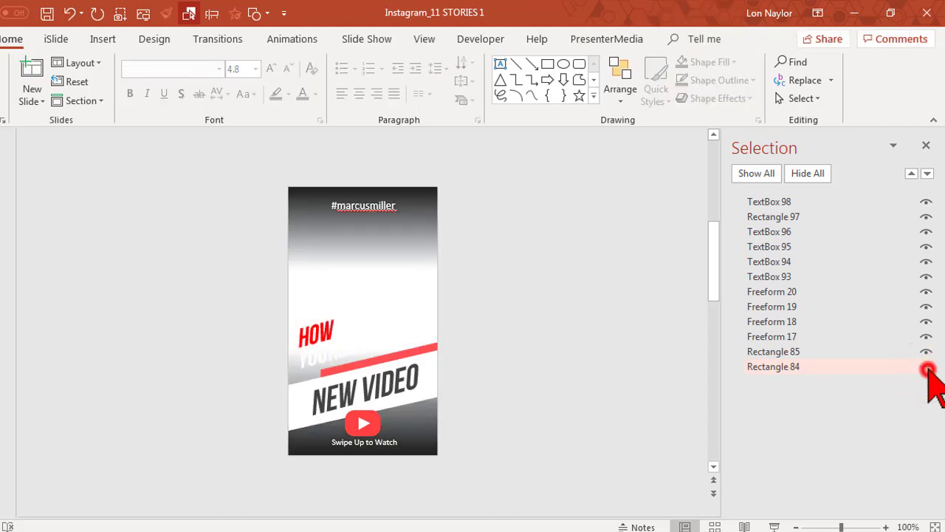
left_click(928, 367)
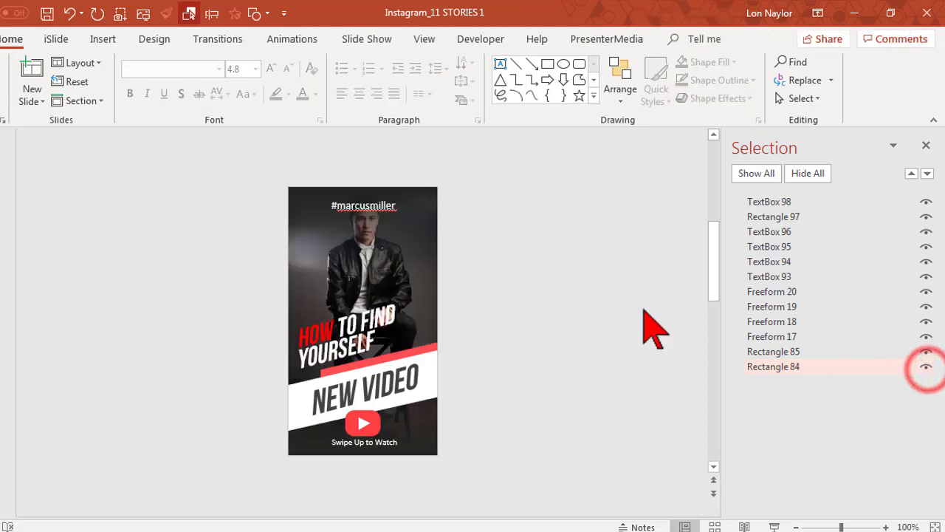
left_click(775, 367)
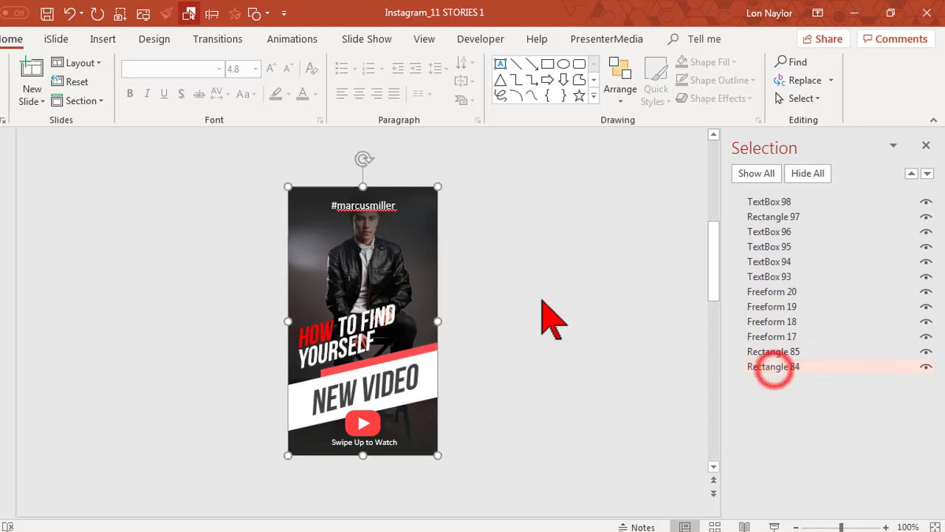
Select the full-slide photo Rectangle 84 and open its Format Picture settings
left_click(426, 243)
right_click(426, 244)
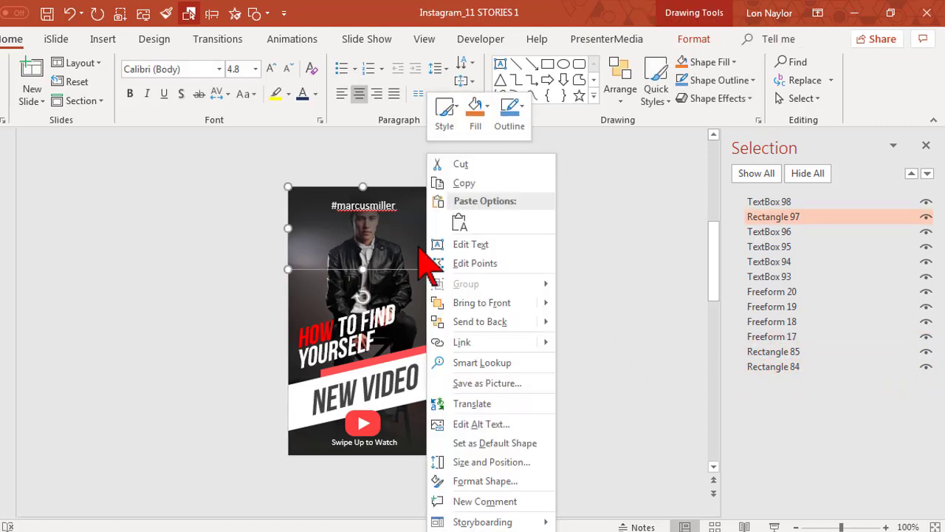
left_click(391, 288)
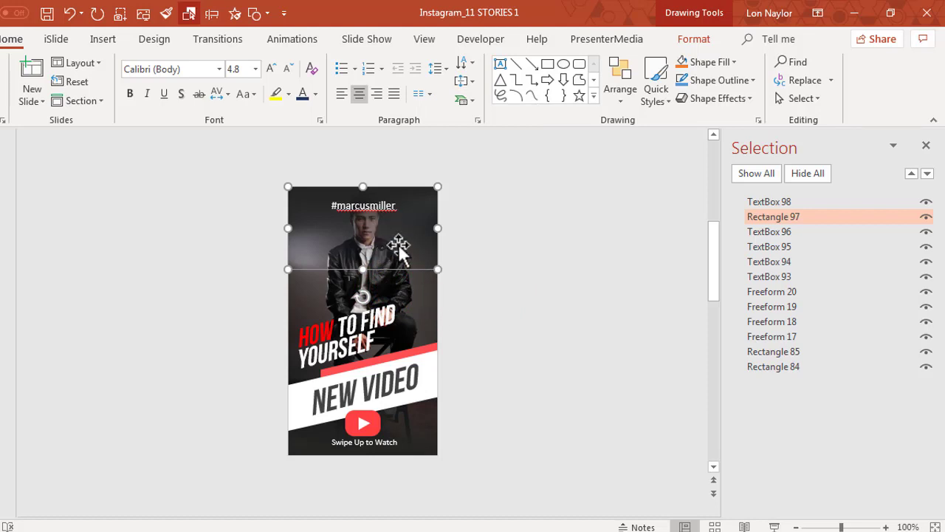
left_click(418, 310)
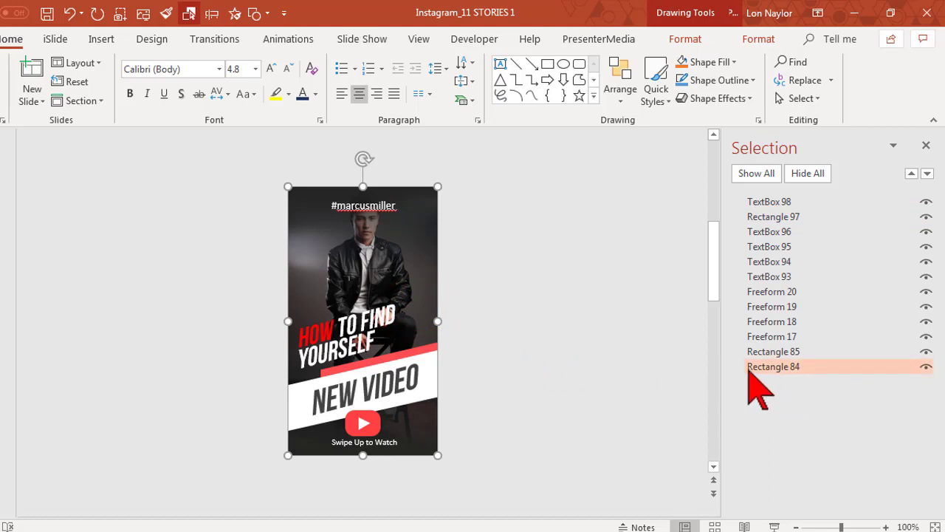
right_click(426, 275)
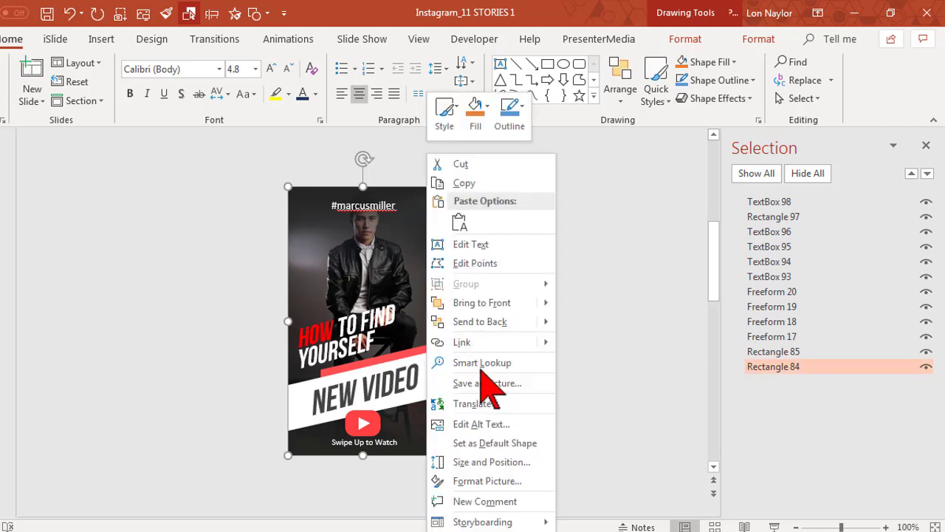
left_click(522, 478)
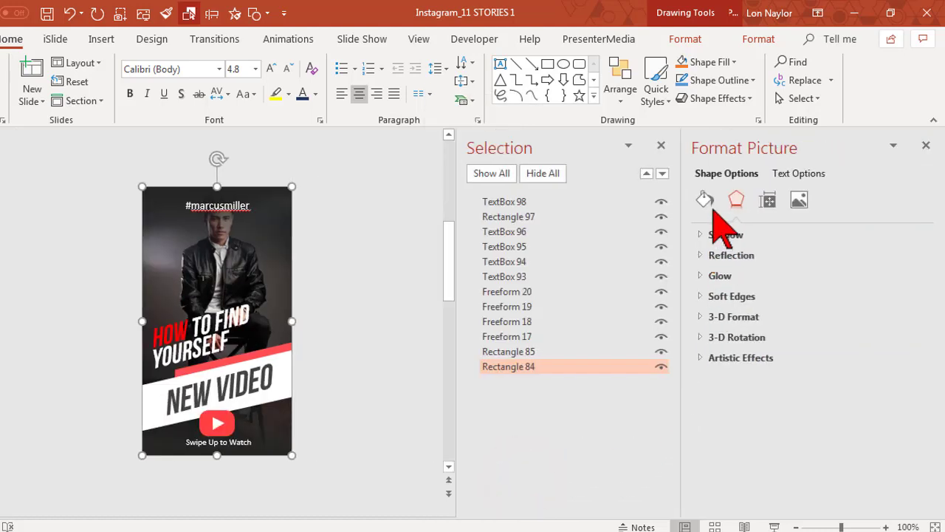
Fill Rectangle 84 with the Maggie 7 picture
left_click(707, 199)
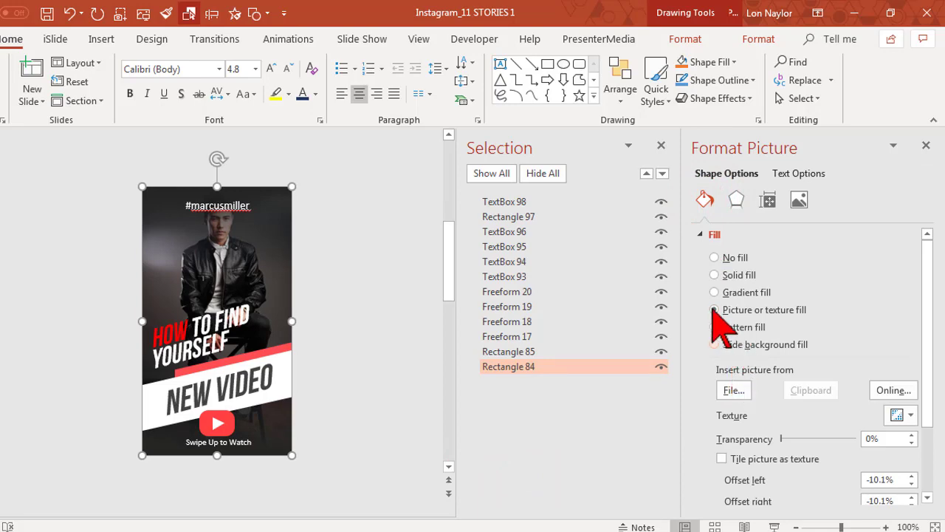
left_click(733, 390)
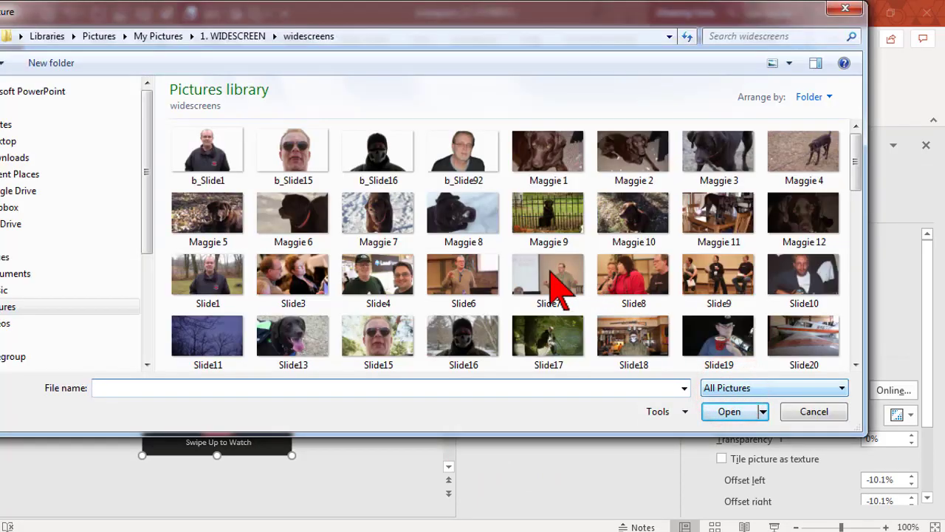
left_click(398, 214)
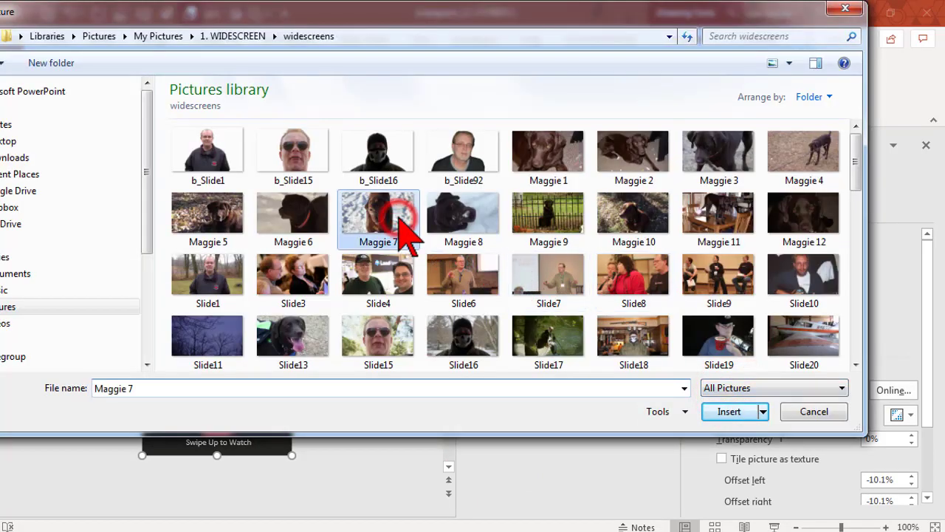
left_click(726, 412)
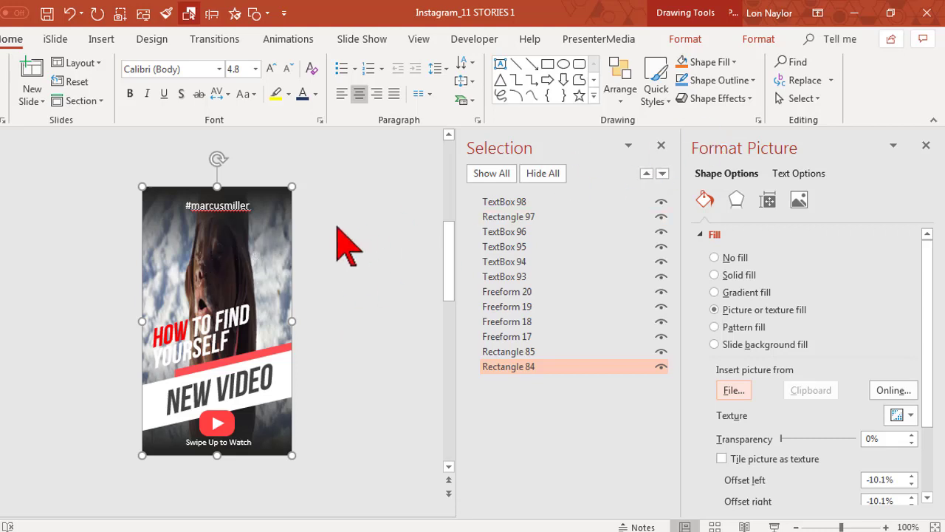
left_click(760, 40)
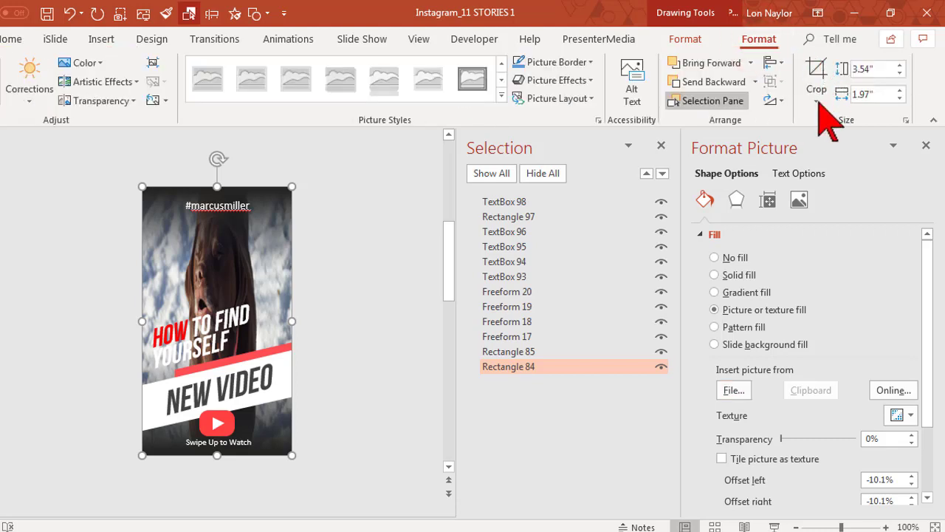
Crop the dog photo to Fill, shift it right so the head shows, and close Format Picture
left_click(816, 104)
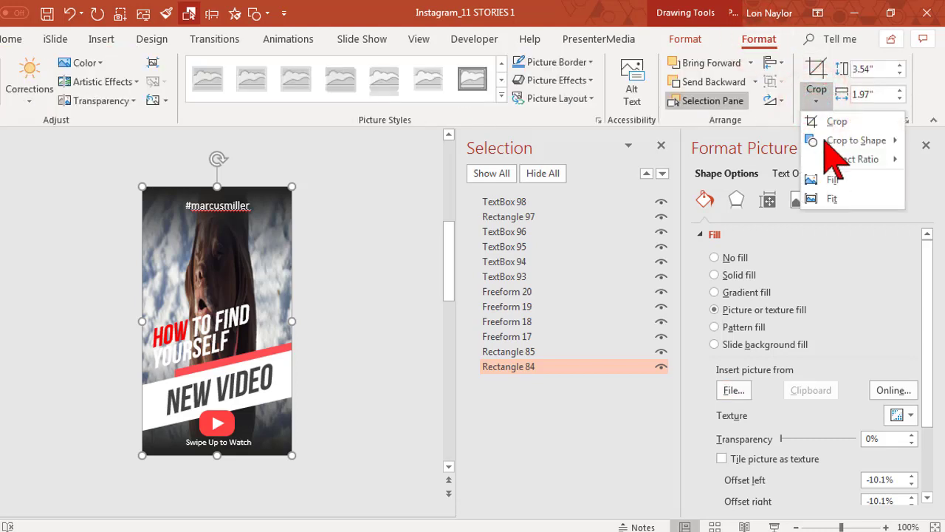
left_click(849, 179)
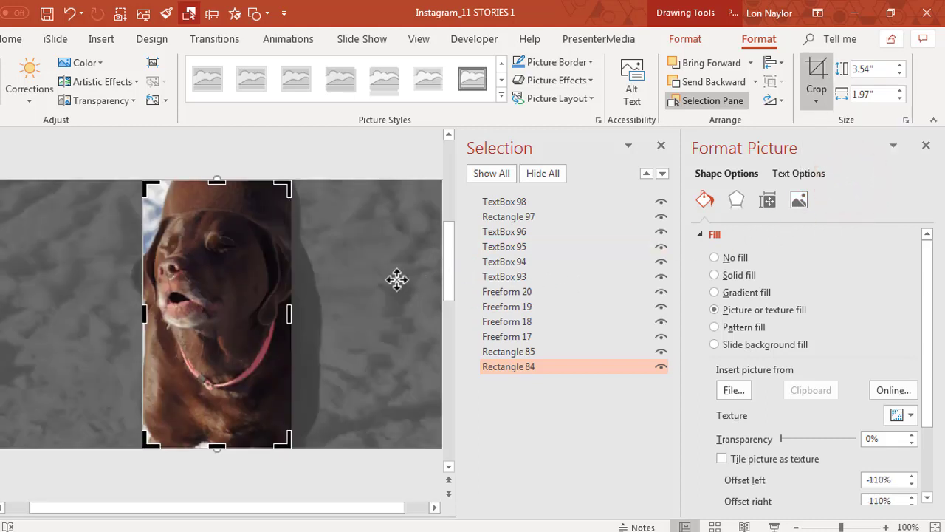
left_click_drag(397, 279, 403, 282)
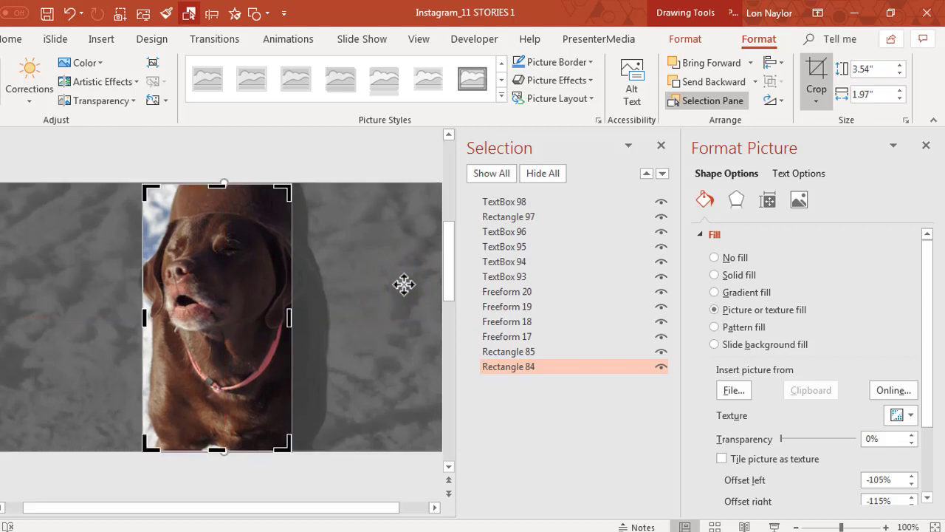
left_click(816, 72)
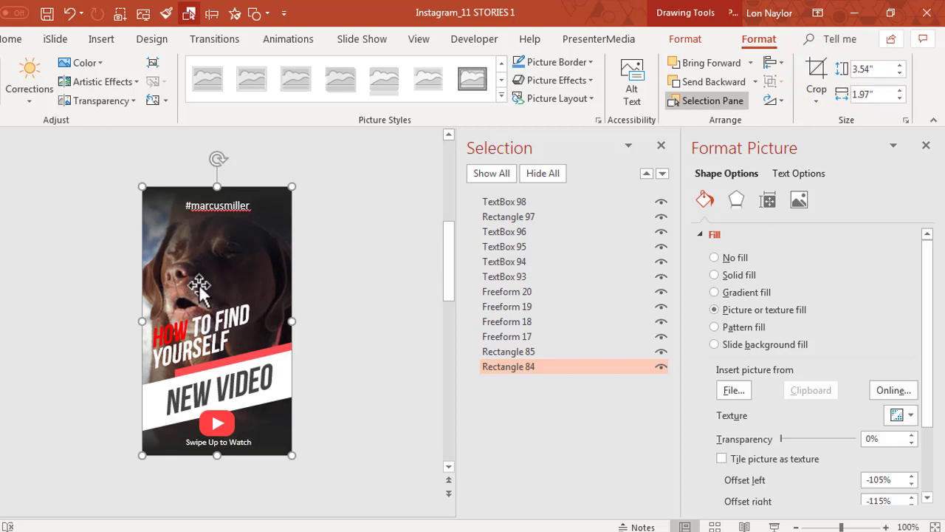
left_click(925, 146)
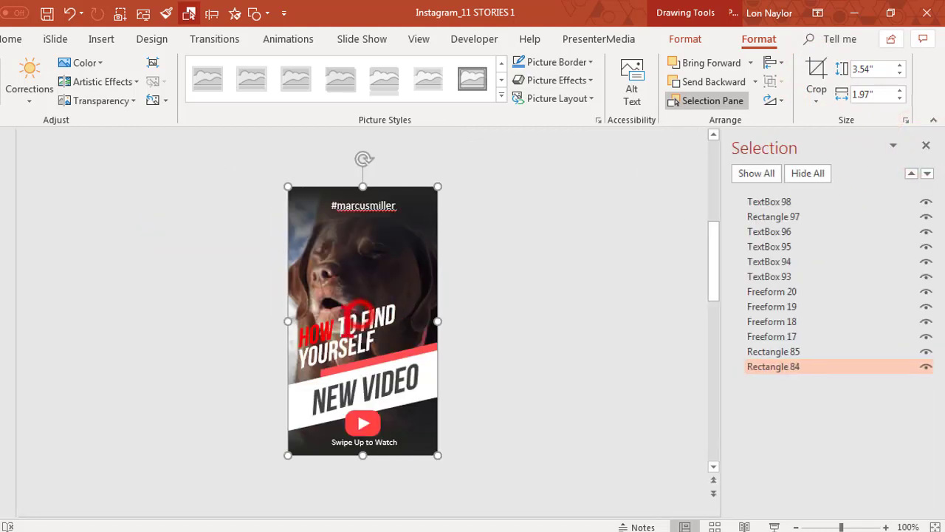
Check the HOW TO FIND YOURSELF and NEW VIDEO text boxes, then deselect everything
left_click(347, 324)
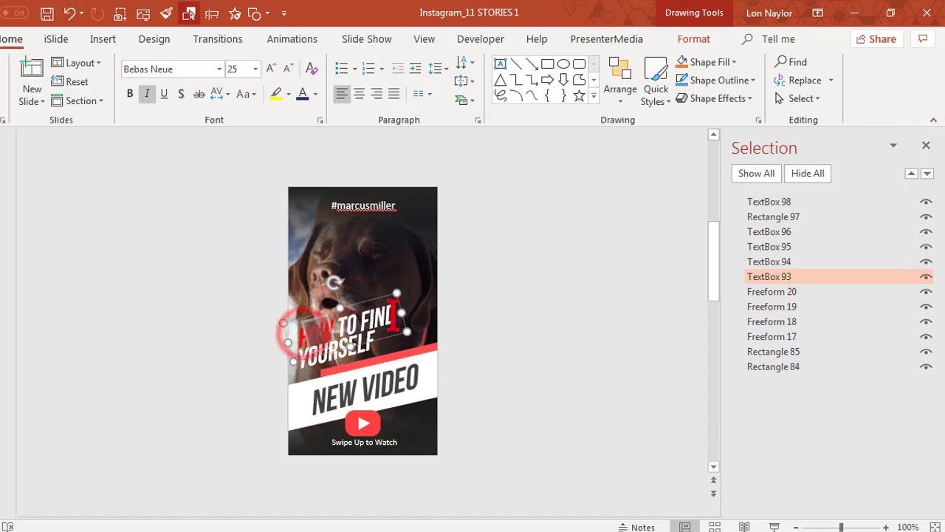
left_click(348, 336)
left_click(342, 358)
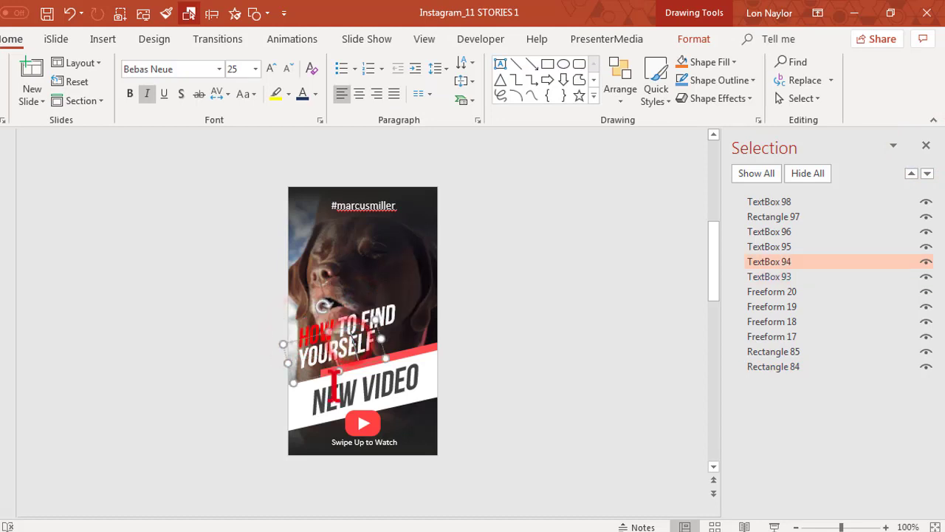
left_click(334, 392)
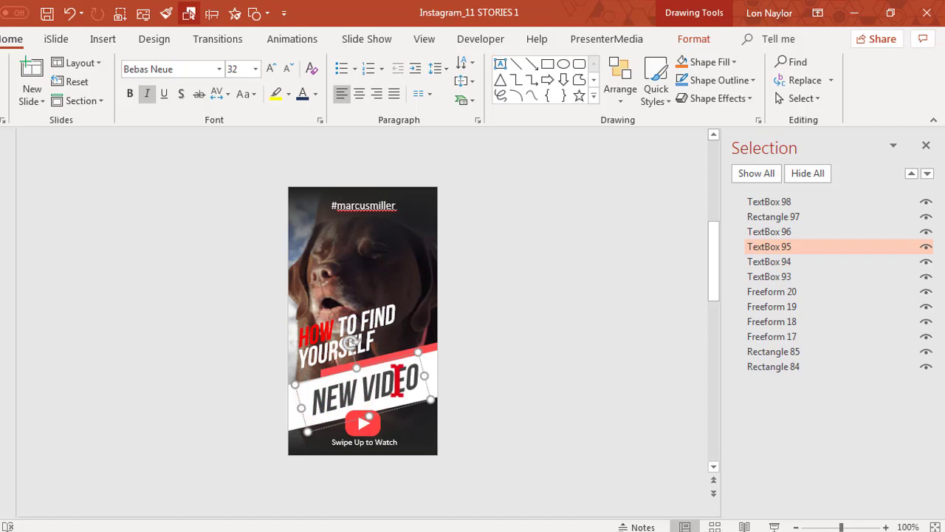
left_click(524, 352)
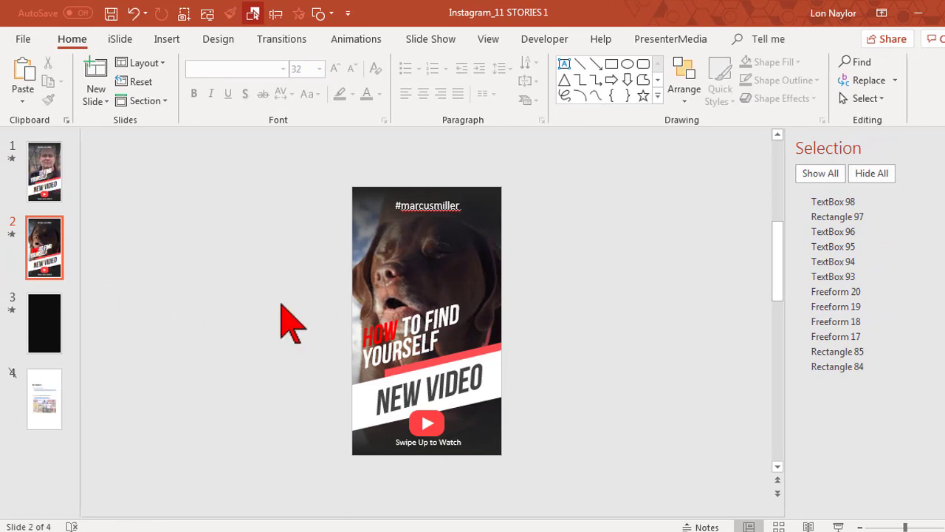
left_click(25, 41)
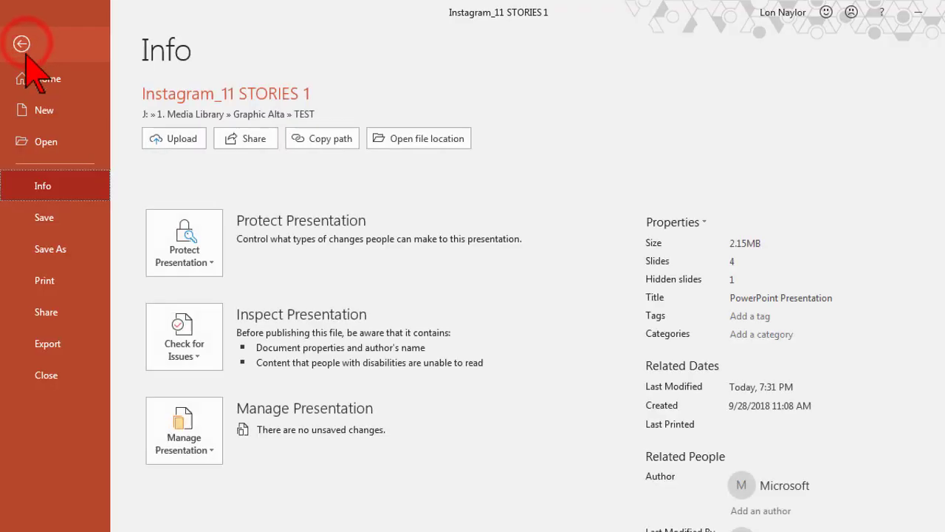
left_click(66, 341)
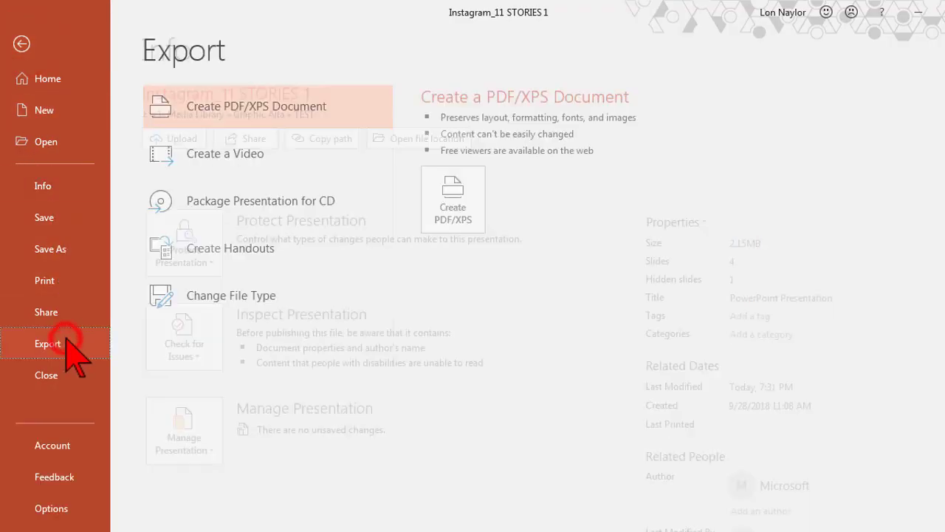
left_click(225, 156)
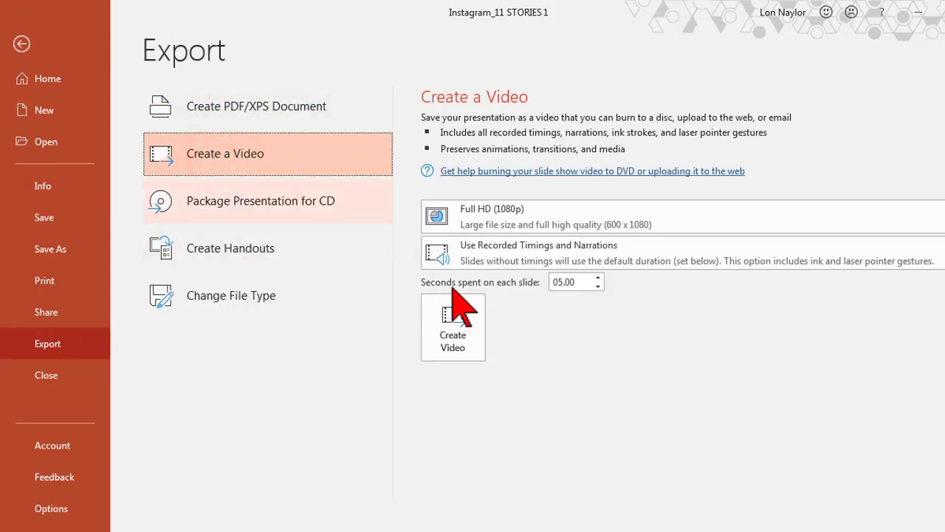
double_click(577, 282)
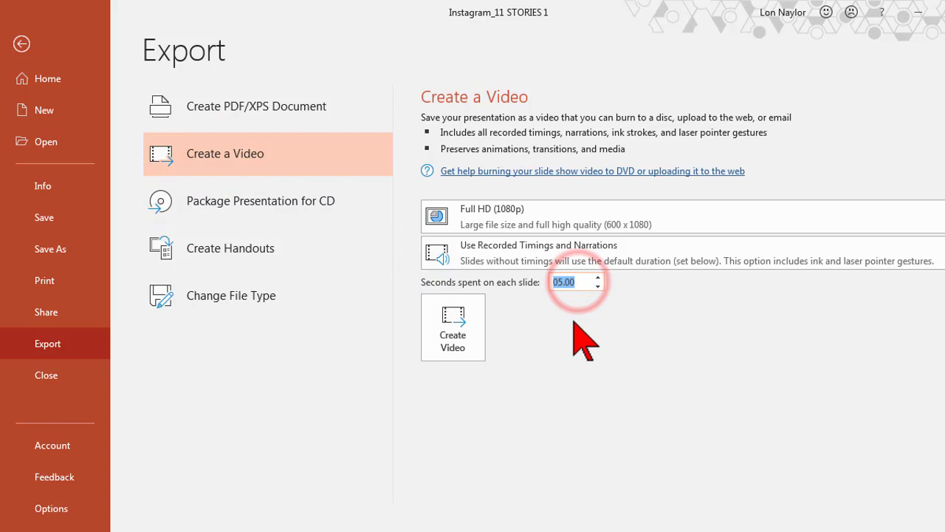
left_click(459, 325)
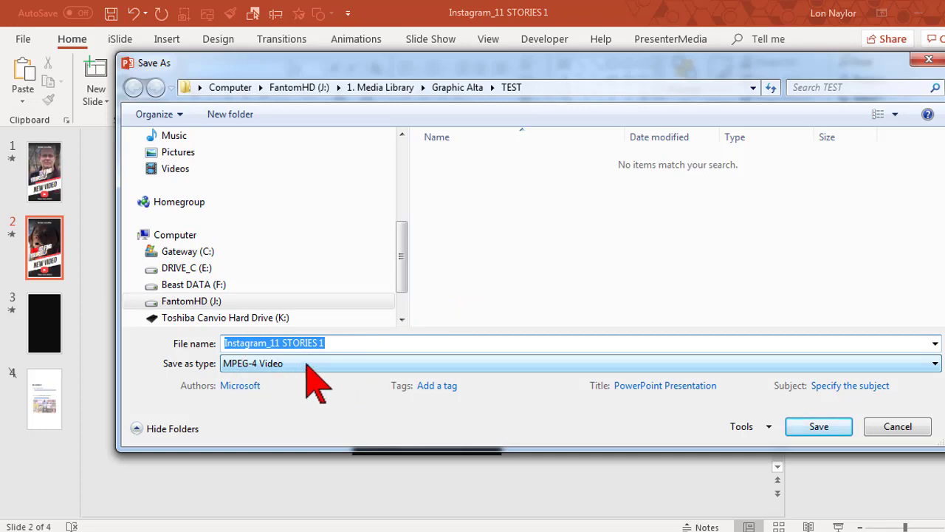
left_click(305, 364)
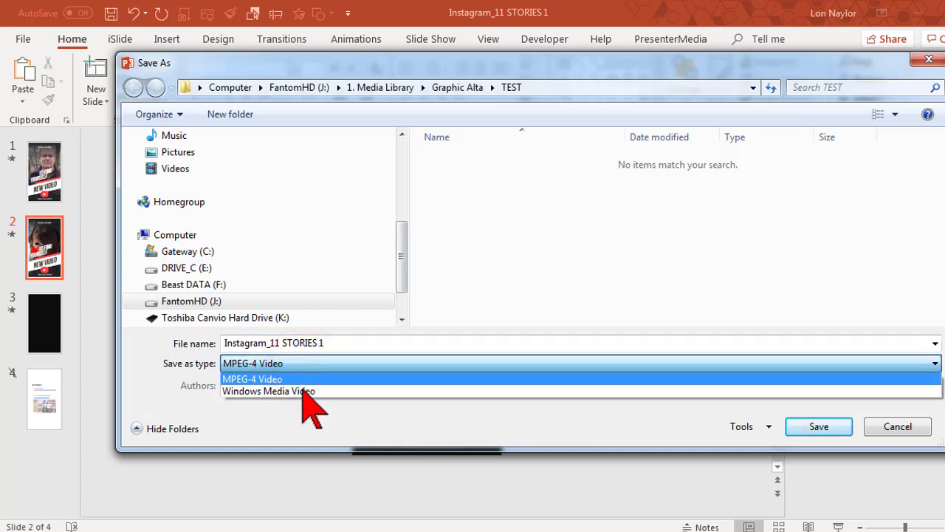
left_click(302, 389)
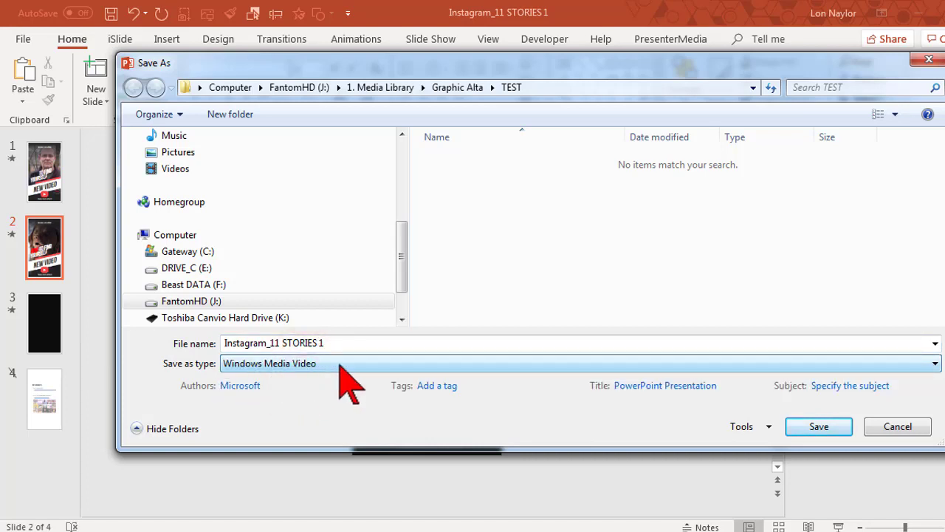
left_click(897, 427)
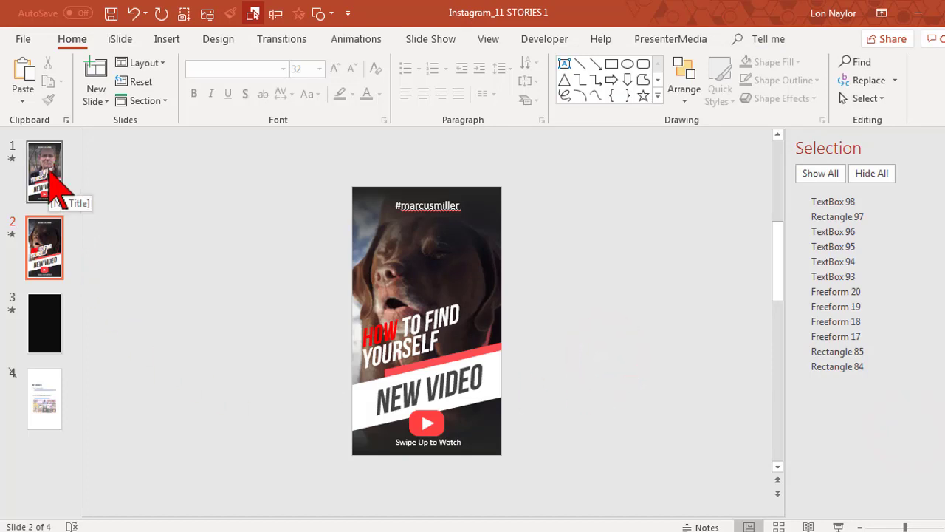
Select the slide 1 thumbnail so the presenter's photo fills the editing area
left_click(53, 185)
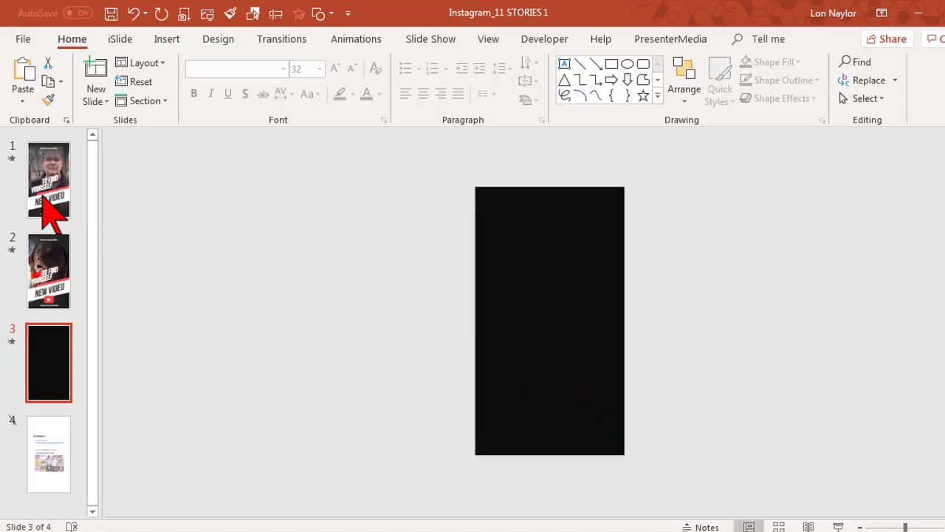
left_click(43, 194)
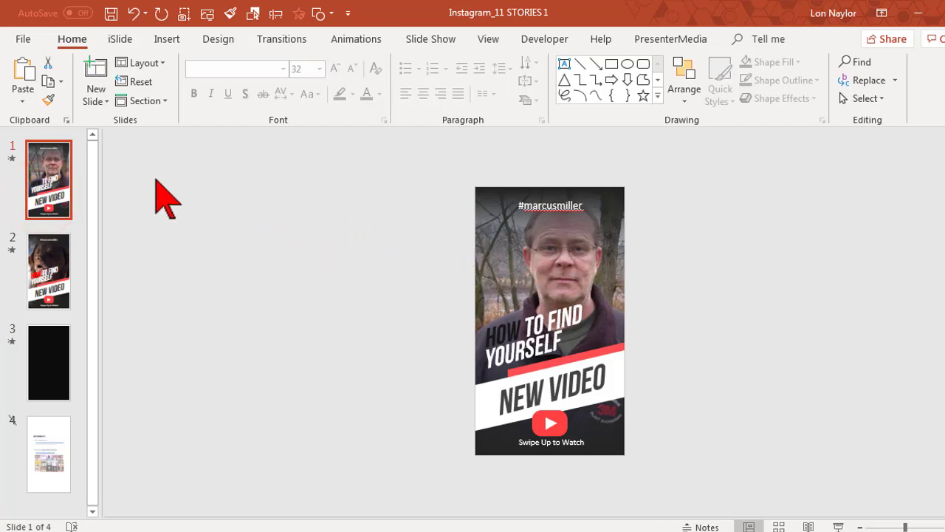
Set slide 1 to advance automatically after 00:10.00 and preview the story slideshow
left_click(290, 41)
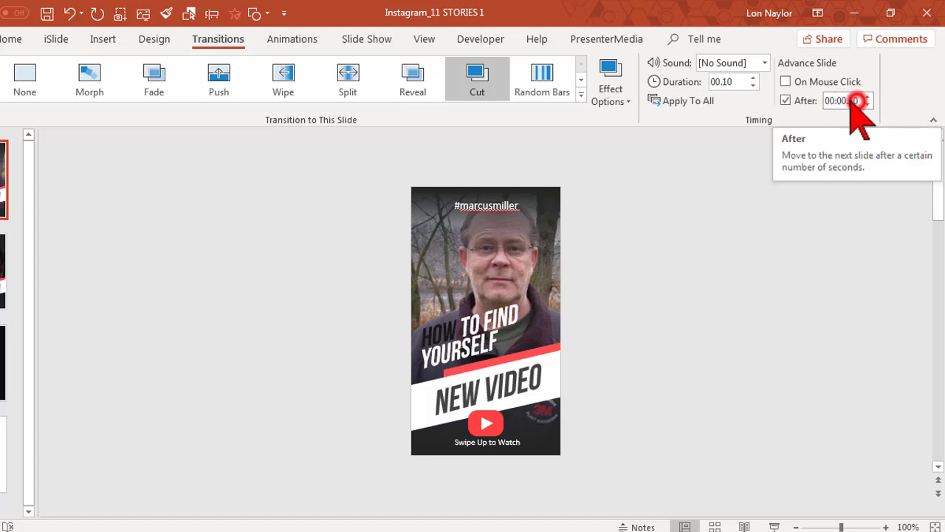
double_click(856, 101)
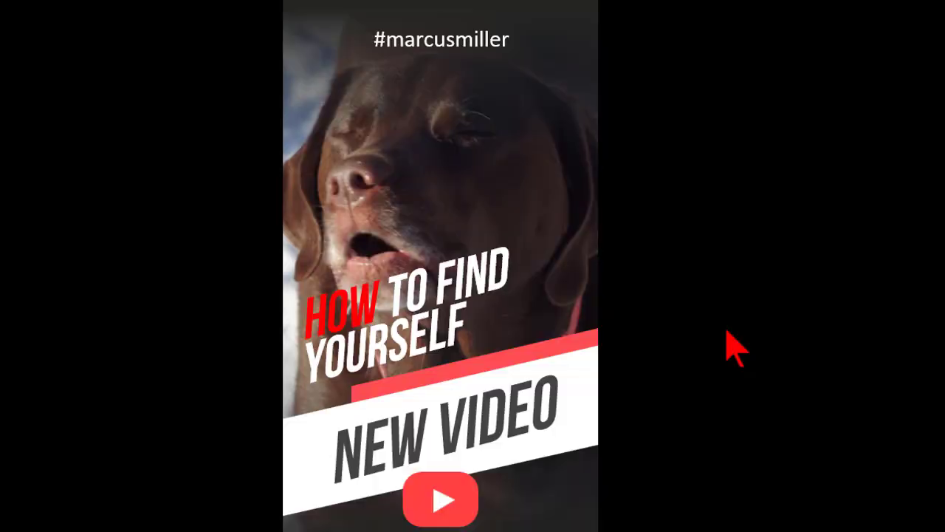
key("Escape")
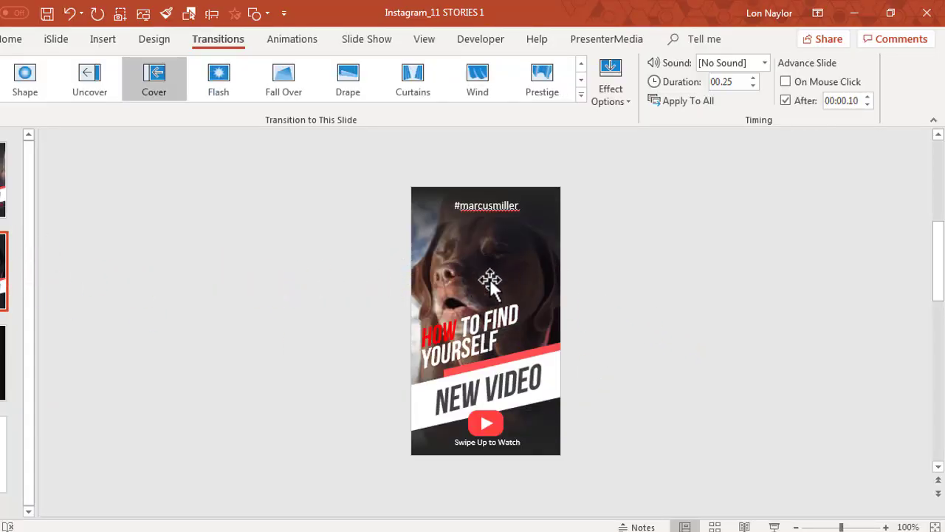
left_click(2, 198)
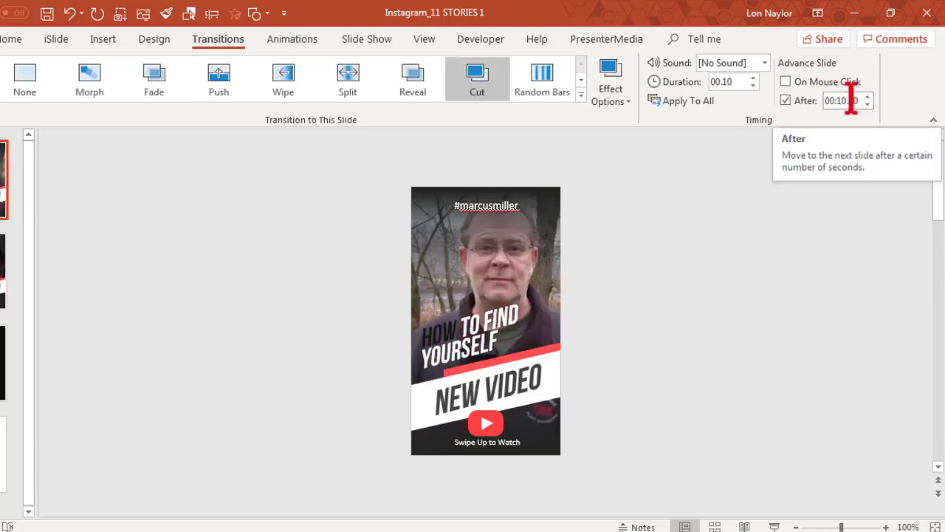
left_click(304, 220)
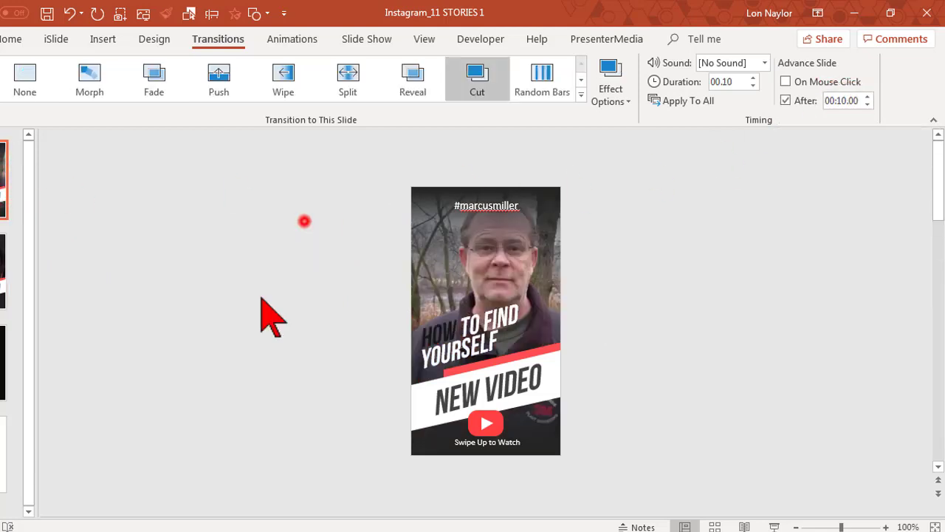
scroll(270, 317, "up", 2)
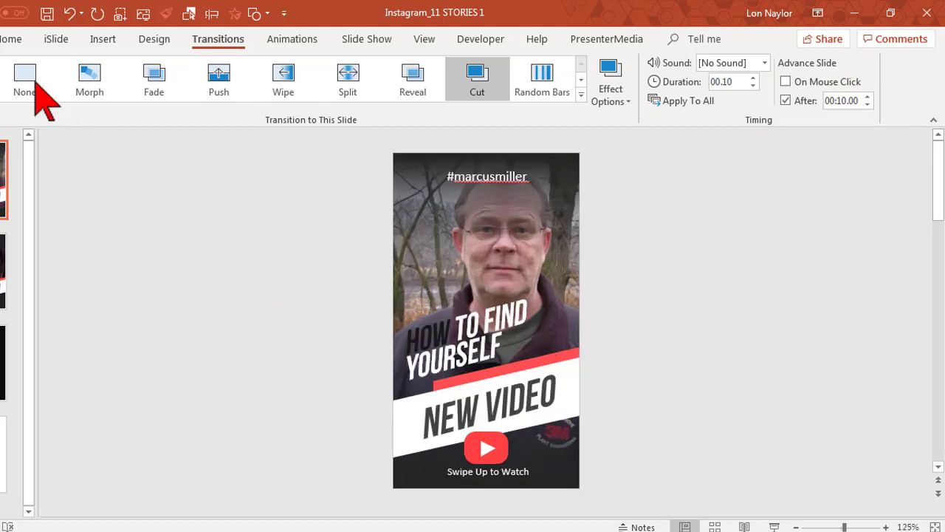
Make the HOW TO FIND YOURSELF headline italic
left_click(11, 39)
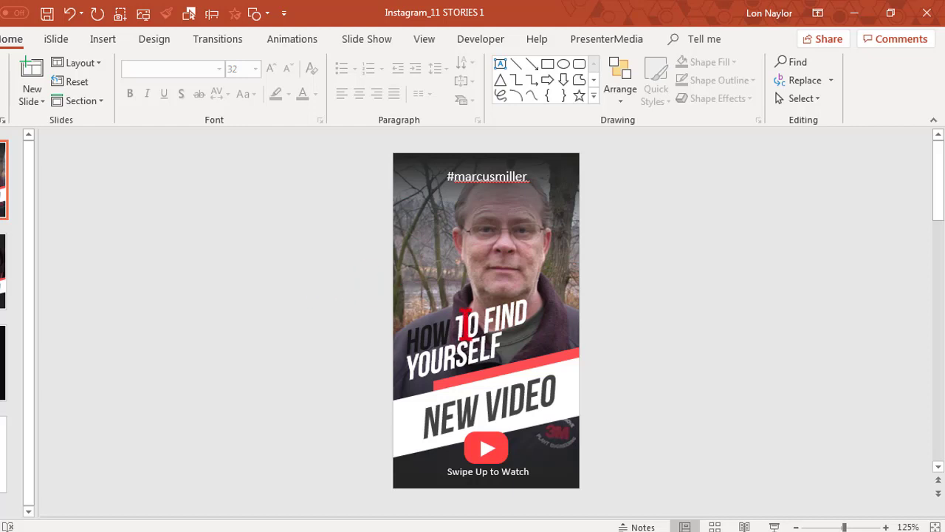
left_click(465, 324)
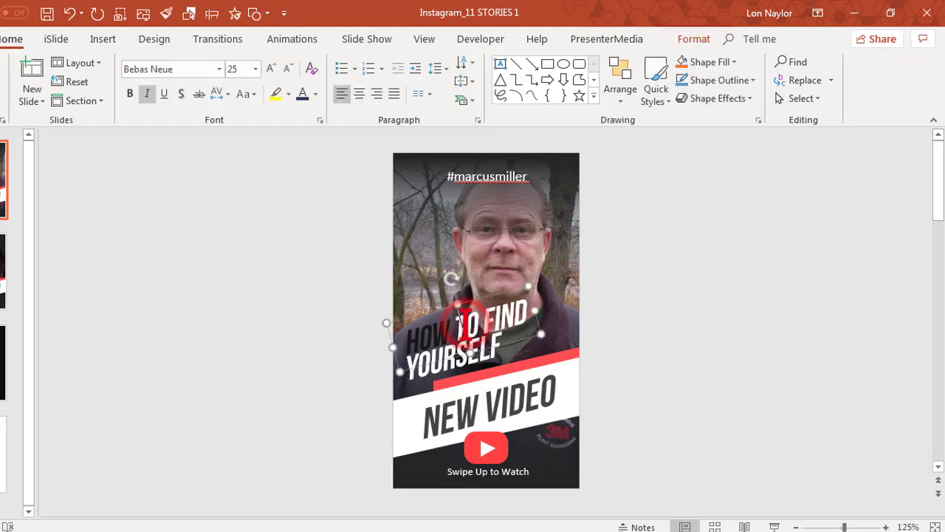
left_click(147, 94)
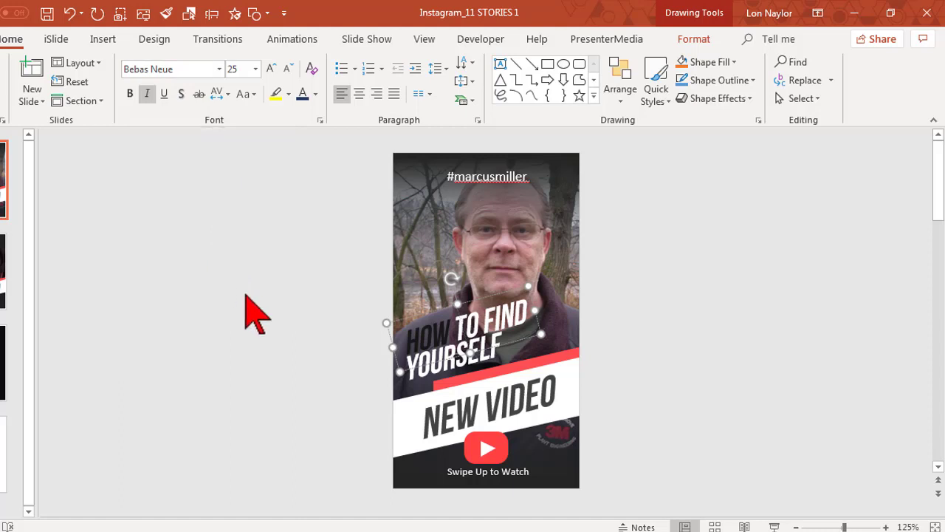
Glance at the RESOURCES slide, then return to the first story slide with nothing selected
left_click(3, 462)
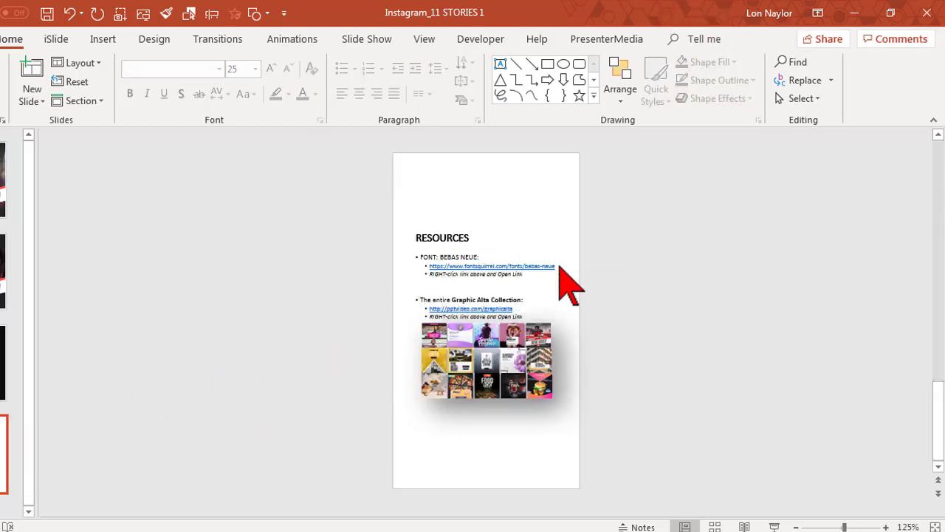
left_click(4, 180)
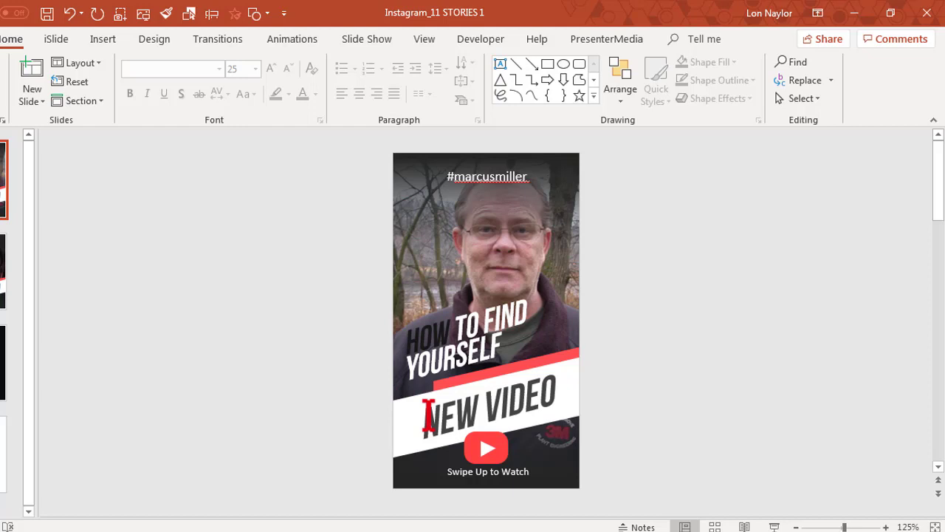
left_click(675, 336)
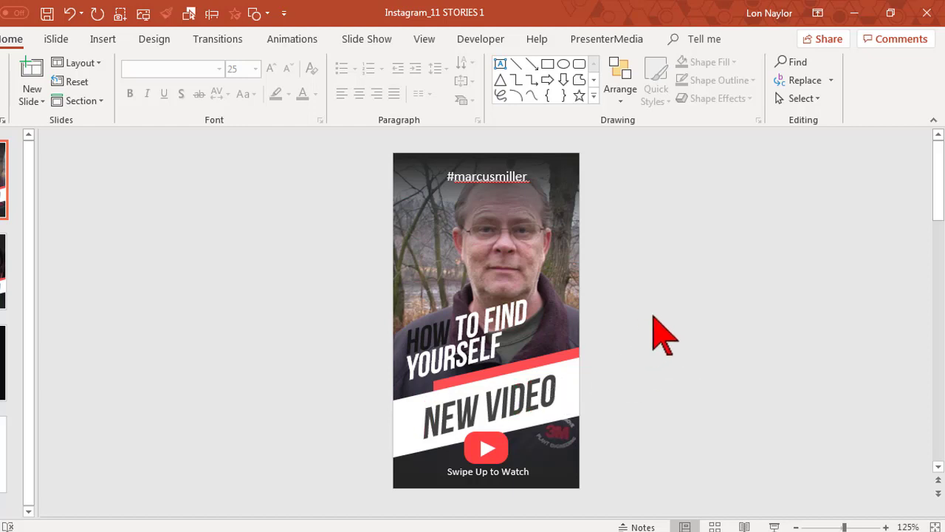
Switch slide 1's top hashtag line from Geometr415 Blk BT to the ERASER font
left_click(479, 177)
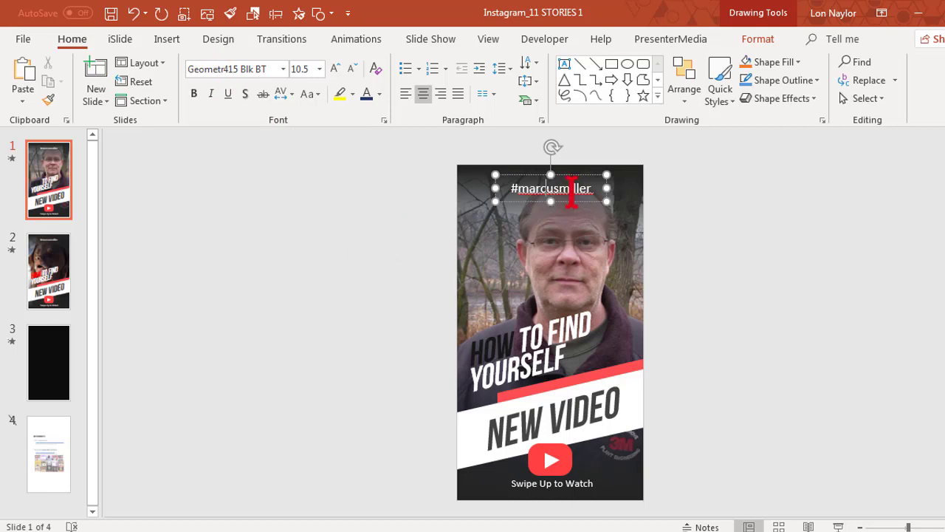
key("ctrl+a")
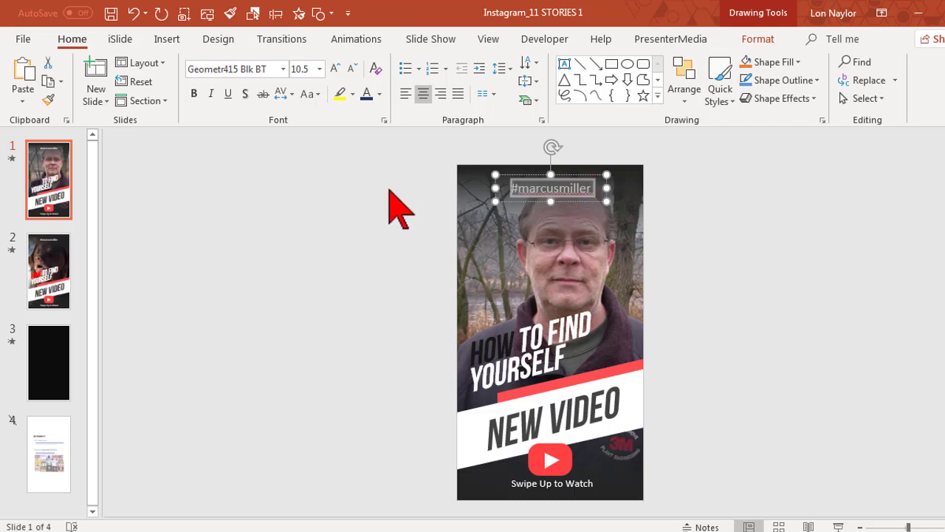
left_click(283, 69)
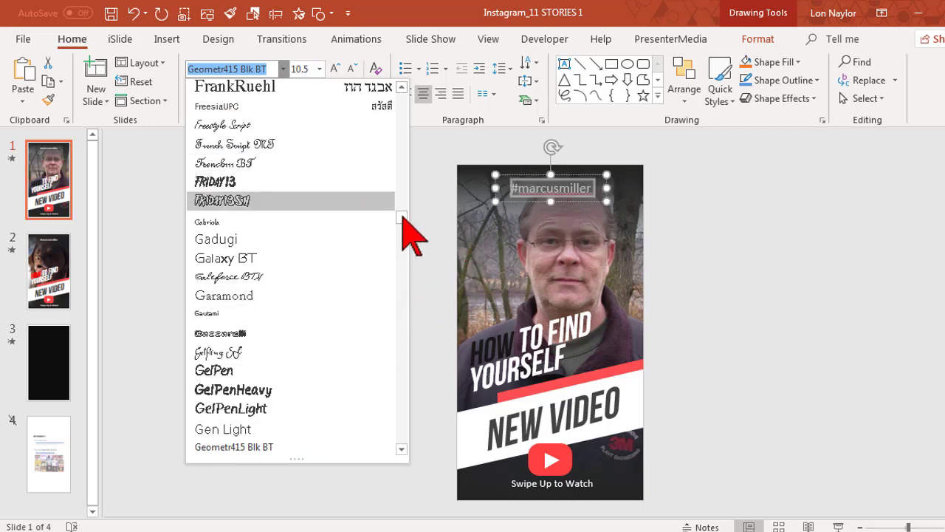
left_click_drag(403, 219, 406, 194)
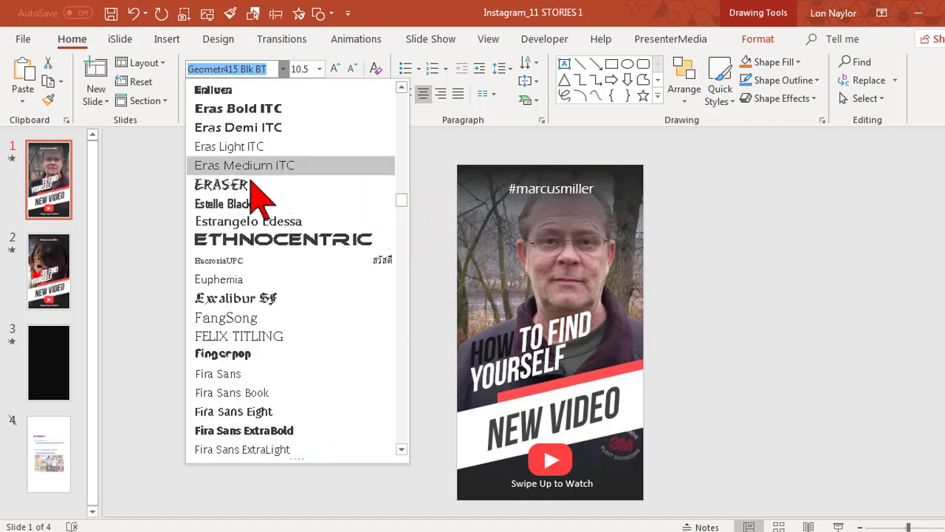
left_click(251, 182)
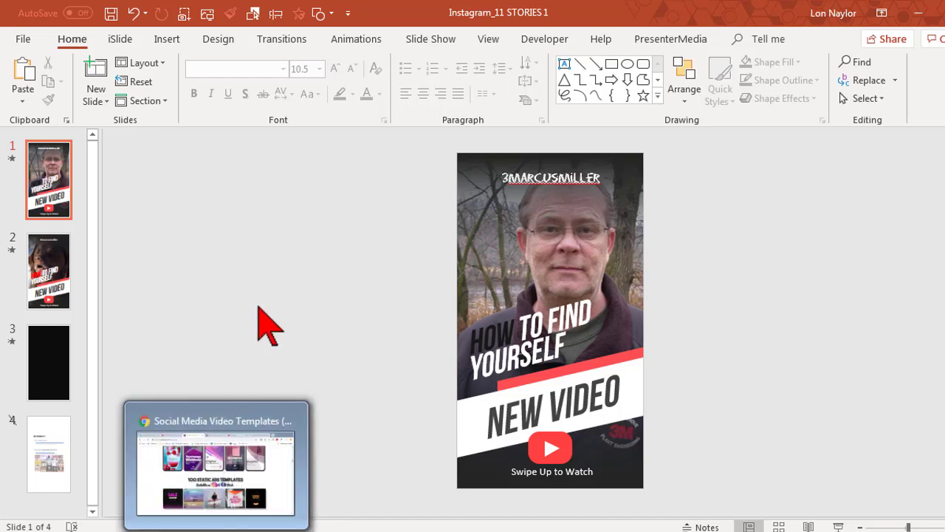
mouse_move(314, 530)
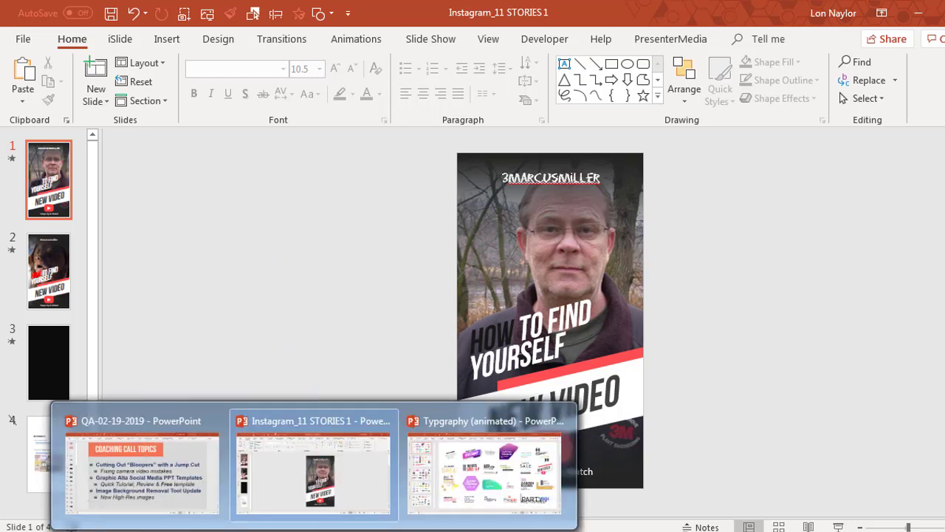
left_click(259, 328)
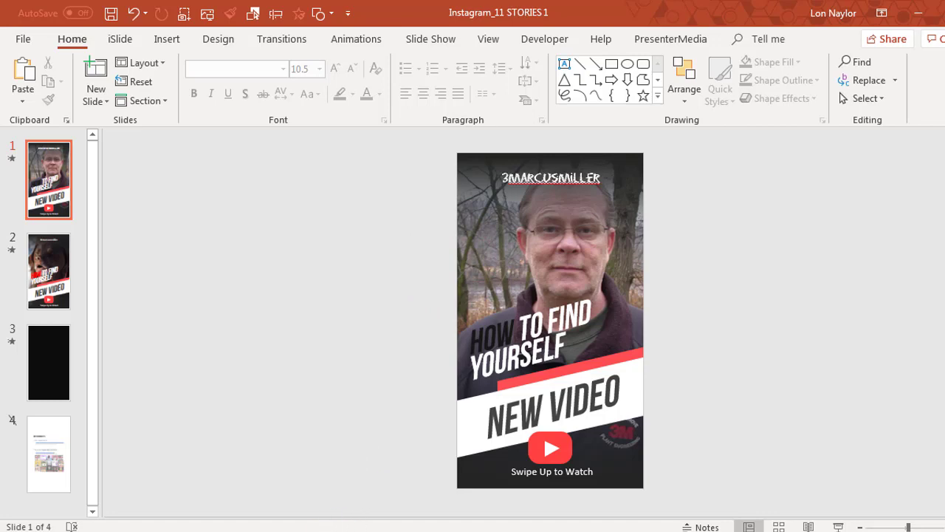
left_click(467, 465)
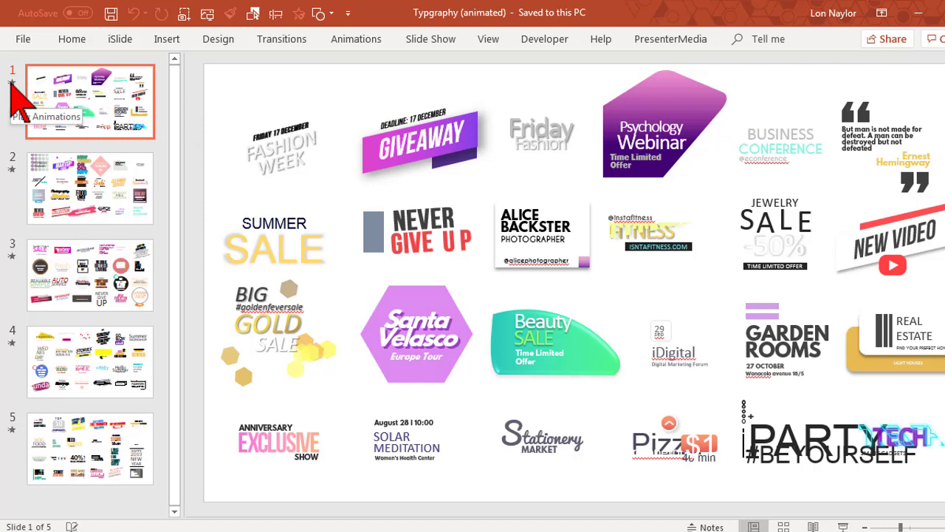
left_click(11, 83)
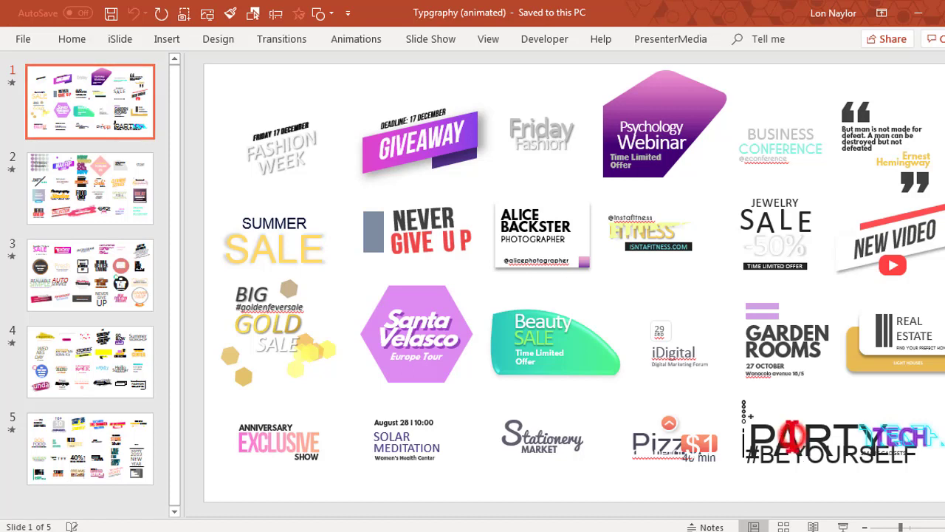
left_click(799, 440)
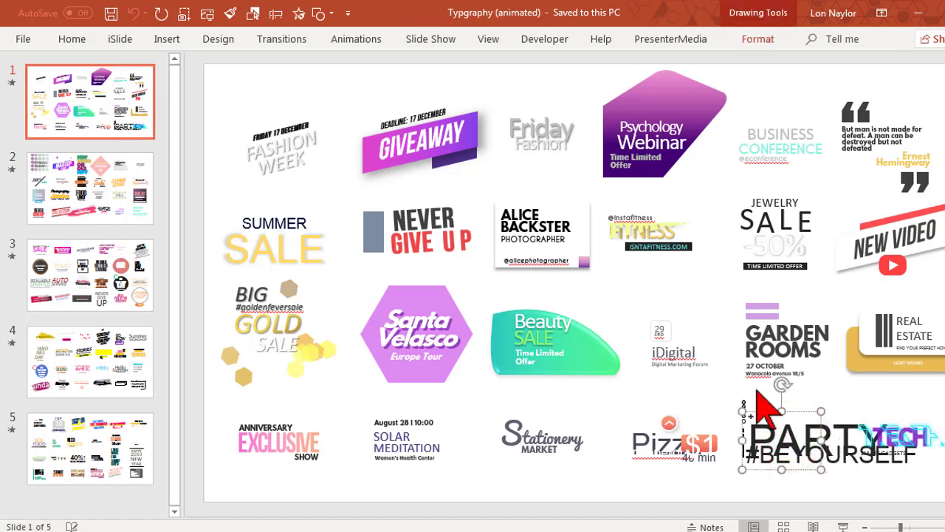
left_click(76, 38)
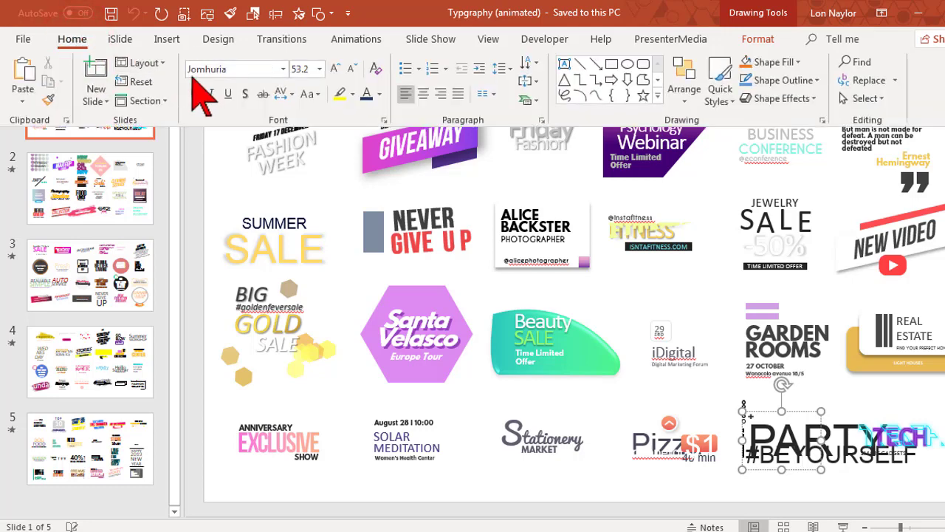
left_click(197, 189)
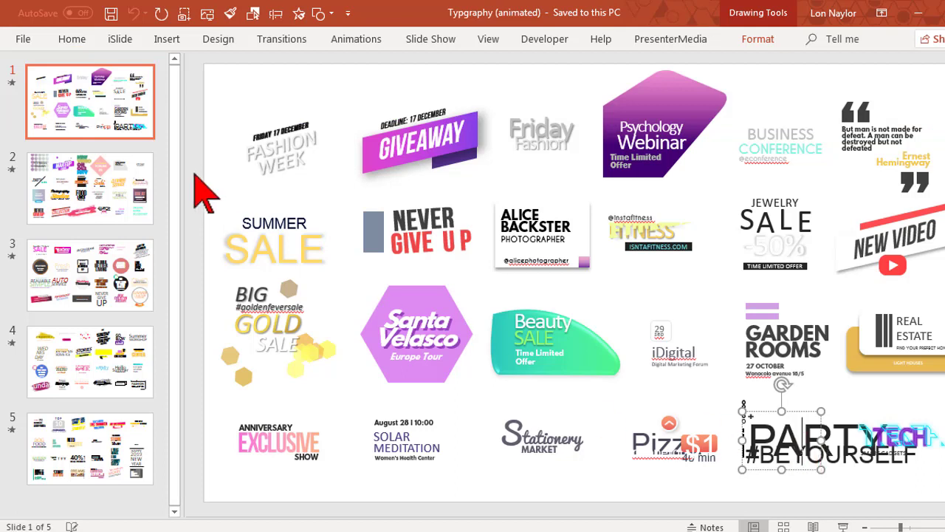
left_click(116, 158)
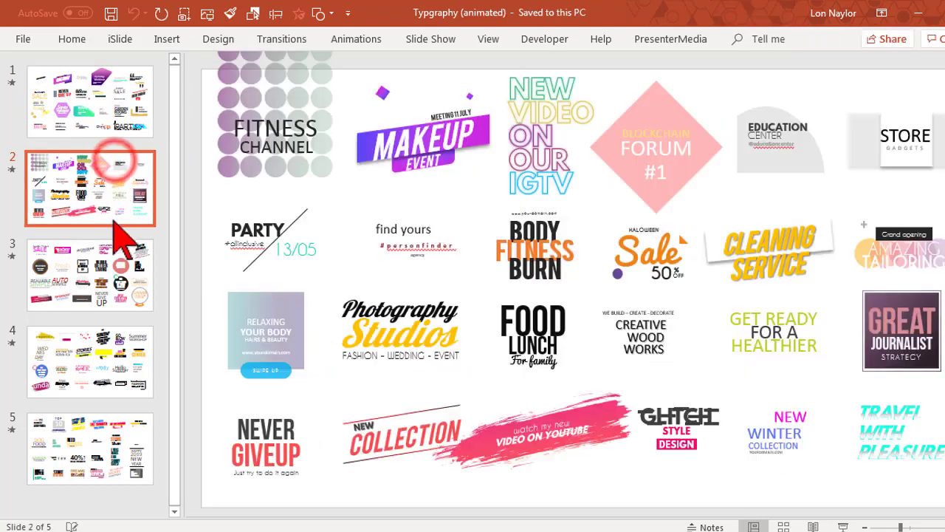
left_click(12, 169)
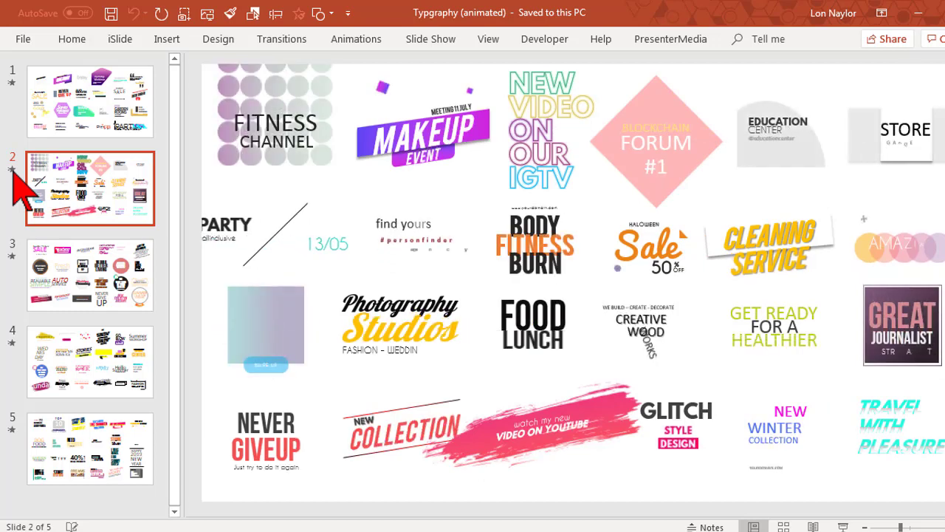
left_click(41, 107)
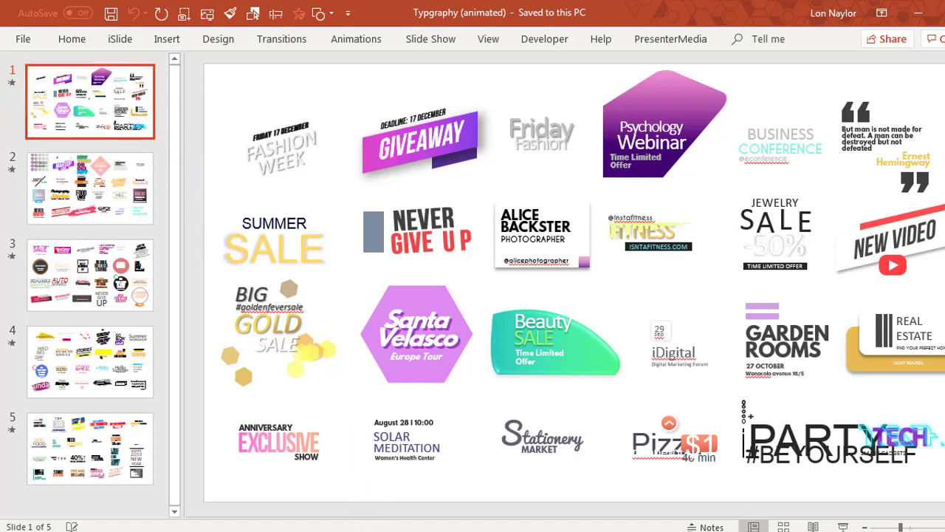
Duplicate the first story slide in the Instagram stories deck
mouse_move(314, 531)
mouse_move(340, 517)
left_click(335, 496)
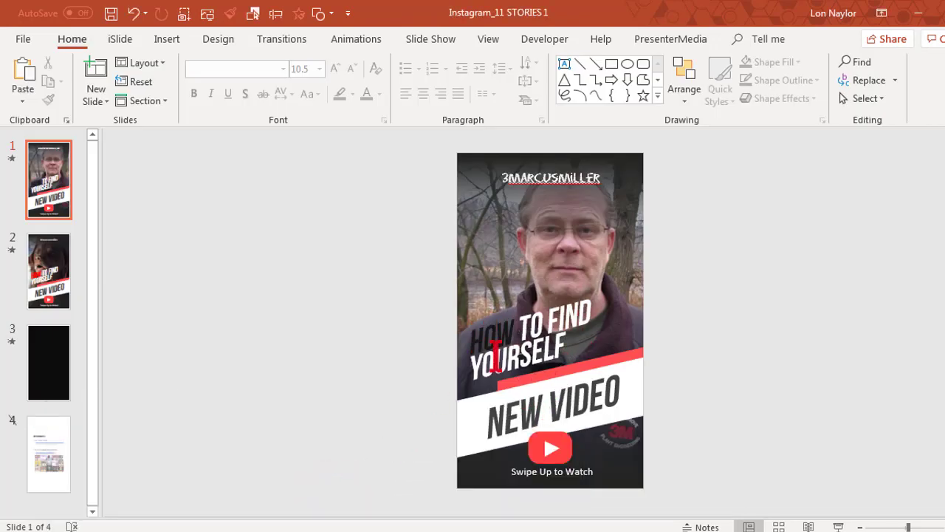
right_click(50, 177)
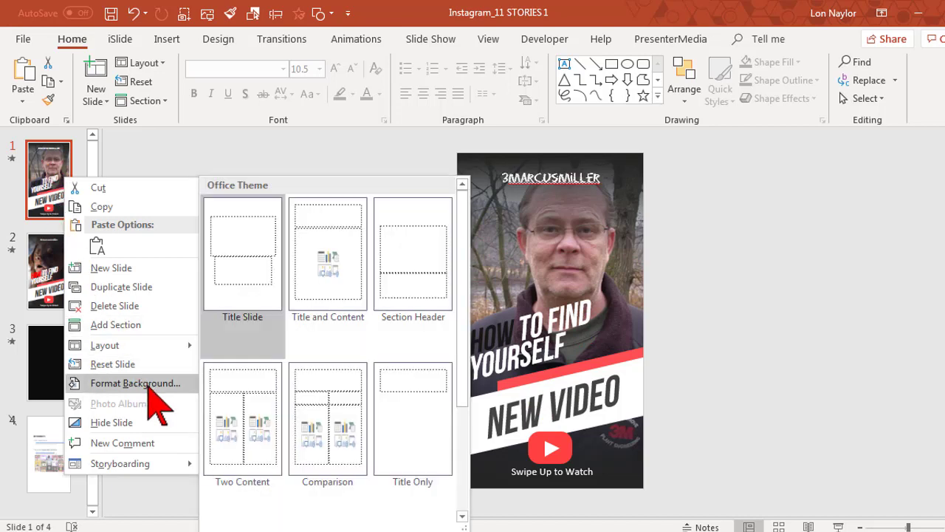
left_click(151, 286)
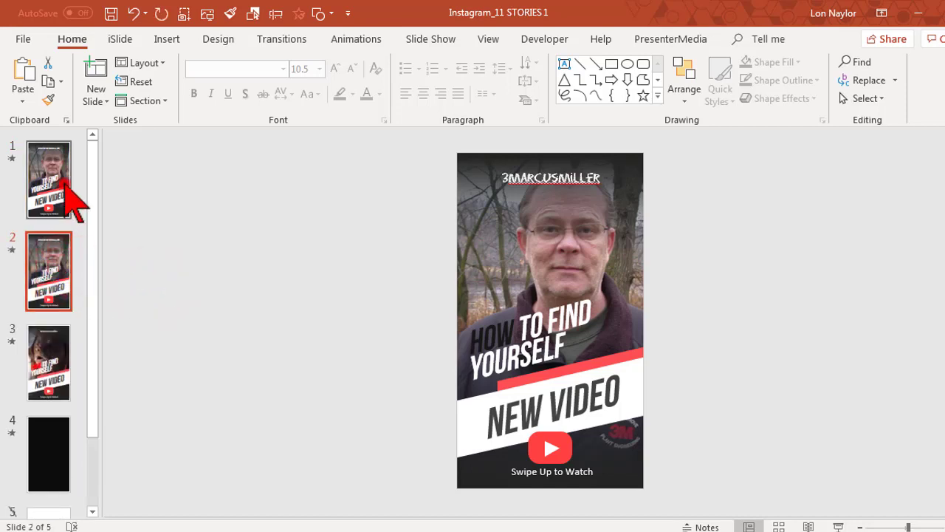
On the duplicate slide 2, delete the headline, NEW VIDEO banner and play button
left_click(46, 168)
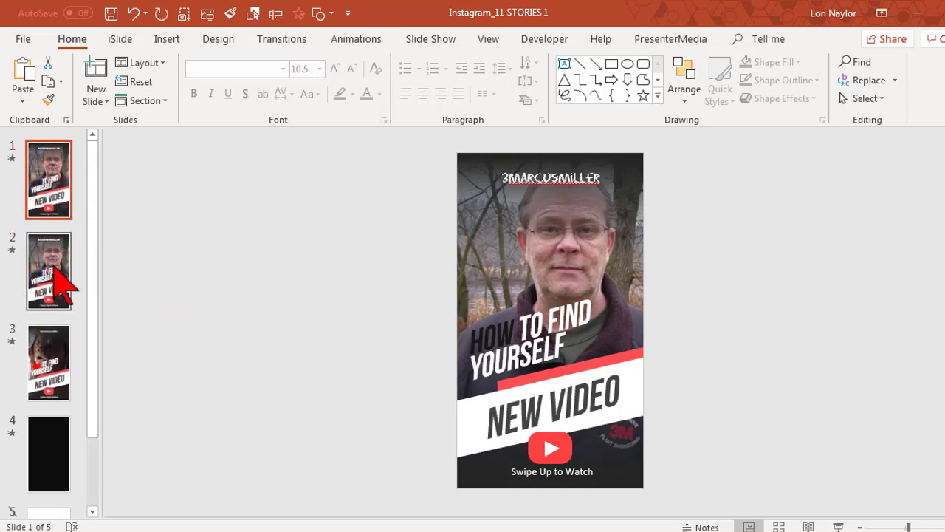
left_click(53, 267)
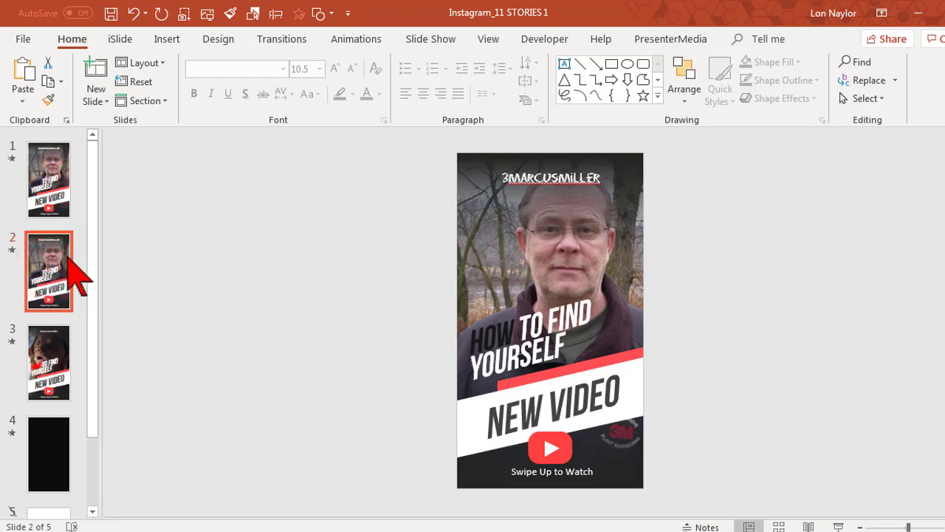
mouse_move(385, 274)
left_mouse_down()
mouse_move(749, 490)
mouse_move(741, 473)
left_mouse_up()
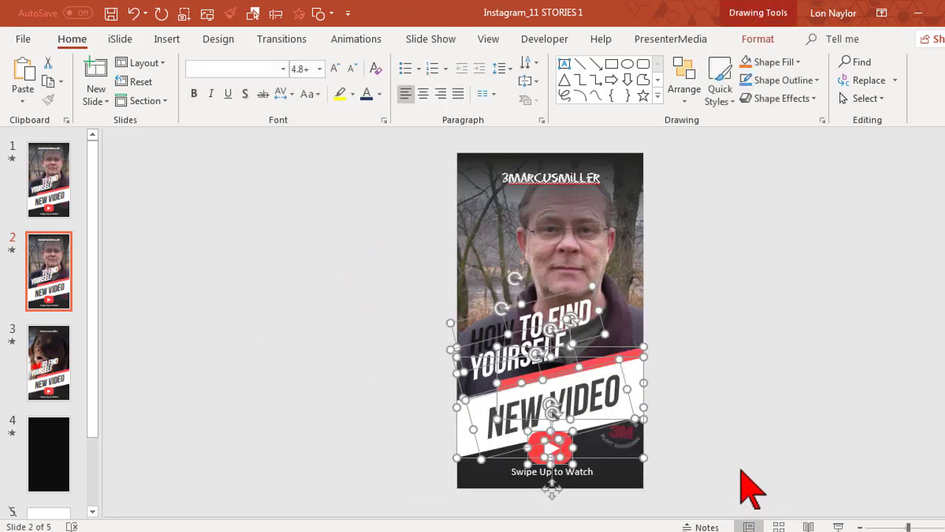
key("Delete")
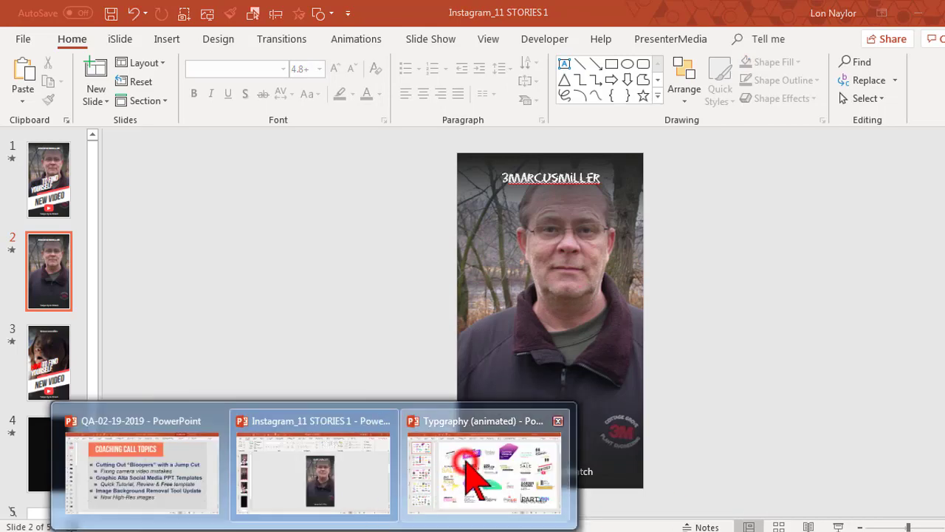
Copy the whole GIVEAWAY graphic from the animated typography presentation
left_click(449, 471)
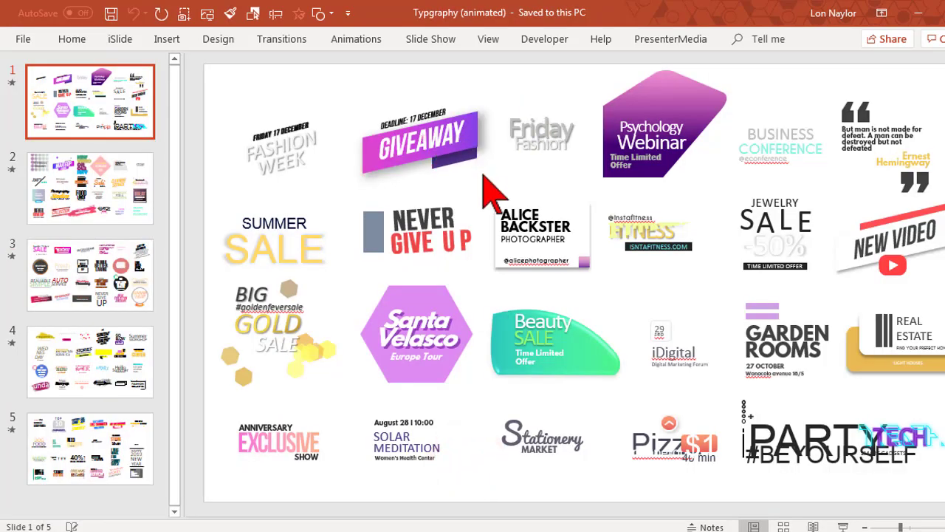
mouse_move(337, 69)
left_mouse_down()
mouse_move(458, 177)
mouse_move(504, 191)
mouse_move(507, 204)
left_mouse_up()
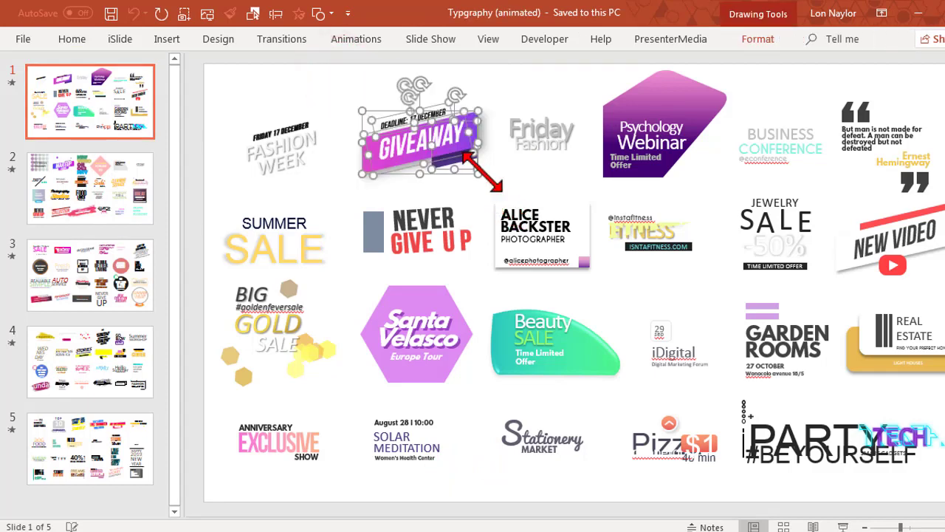
right_click(474, 181)
left_click(510, 199)
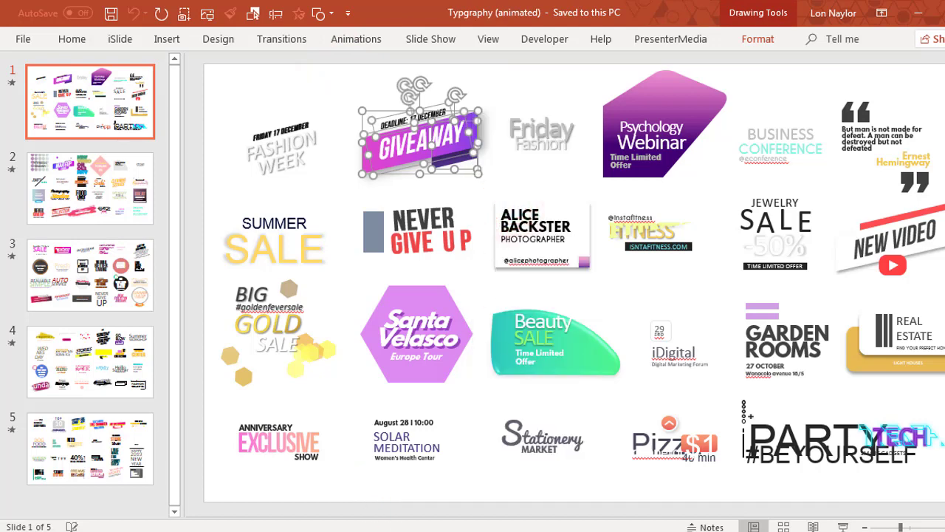
Paste the GIVEAWAY banner into the stories deck and move it onto slide 2's lower part
mouse_move(369, 520)
left_click(357, 490)
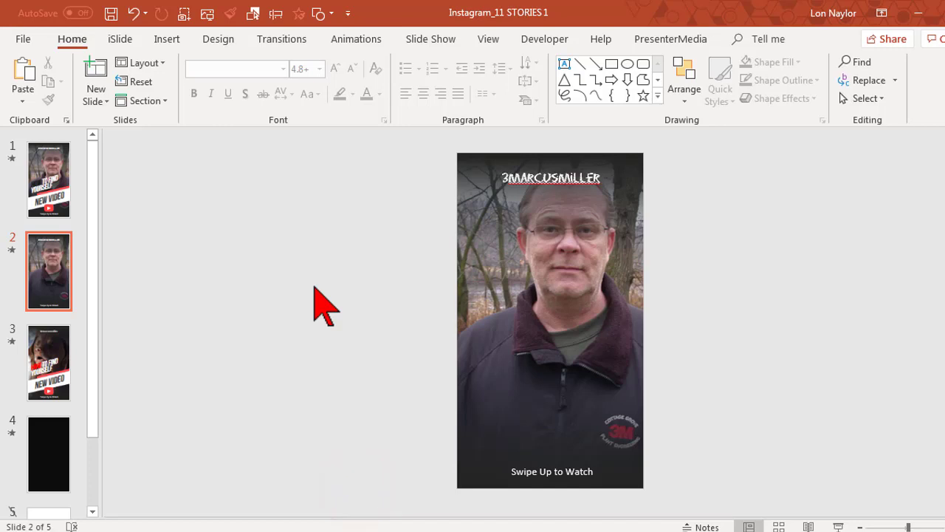
right_click(315, 287)
left_click(370, 317)
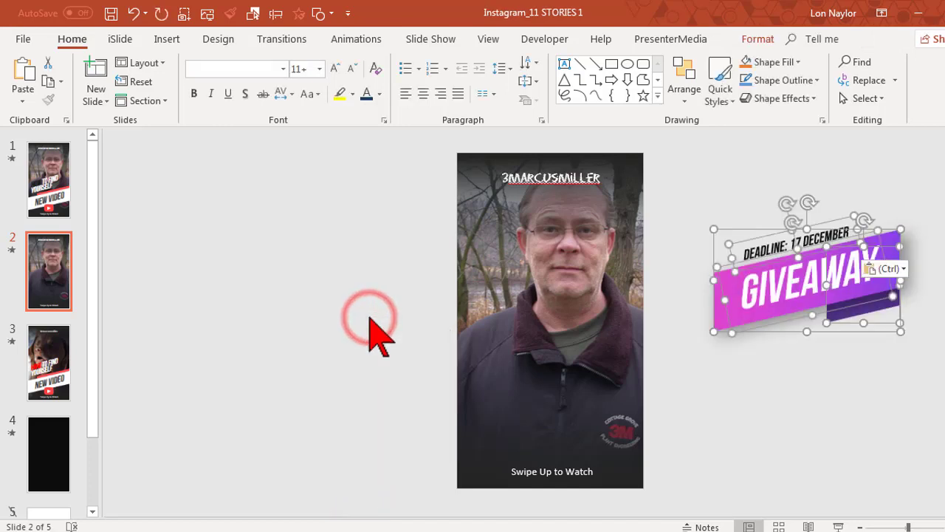
left_click_drag(767, 336, 514, 439)
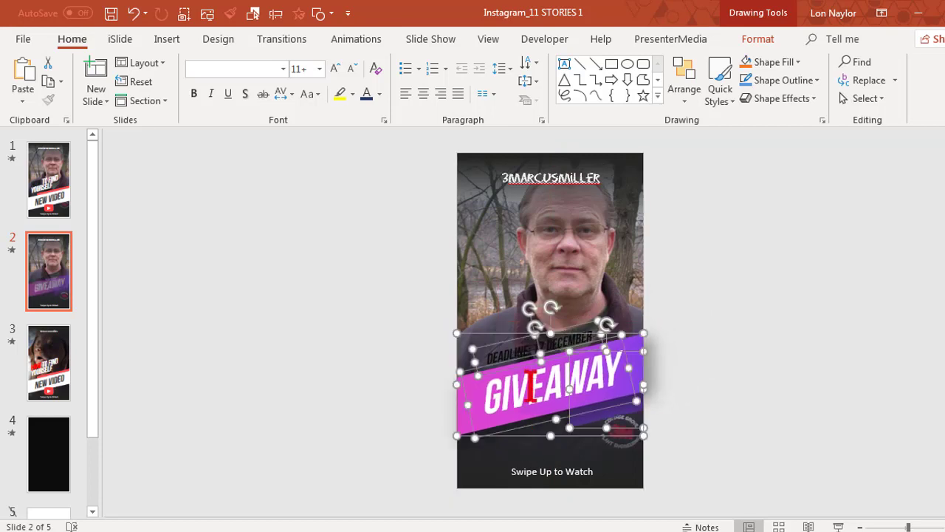
Make the DEADLINE: 17 DECEMBER text white and replay slide 2's animations
triple_click(518, 351)
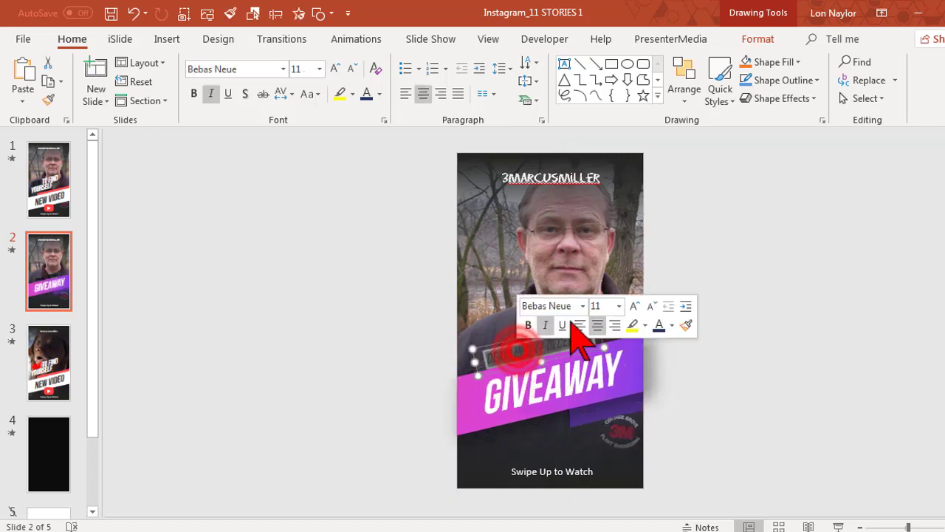
left_click(674, 326)
left_click(657, 360)
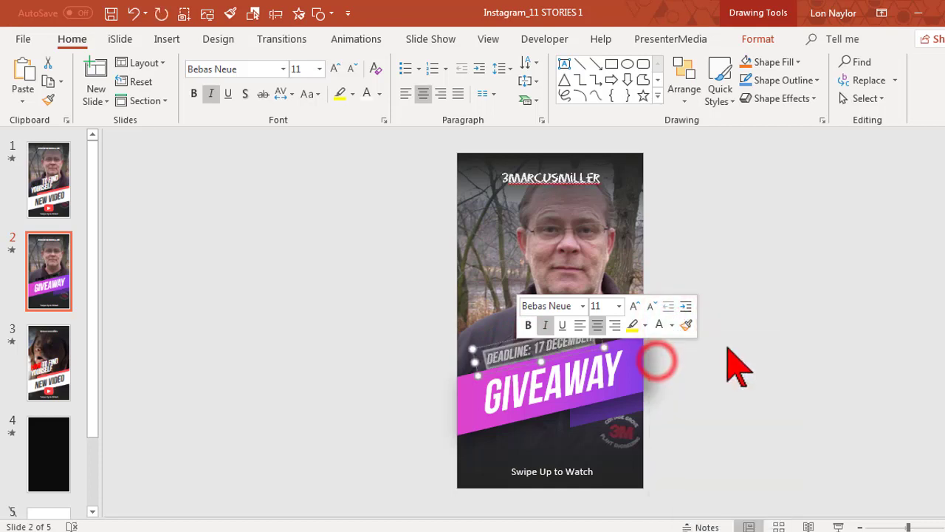
left_click(777, 384)
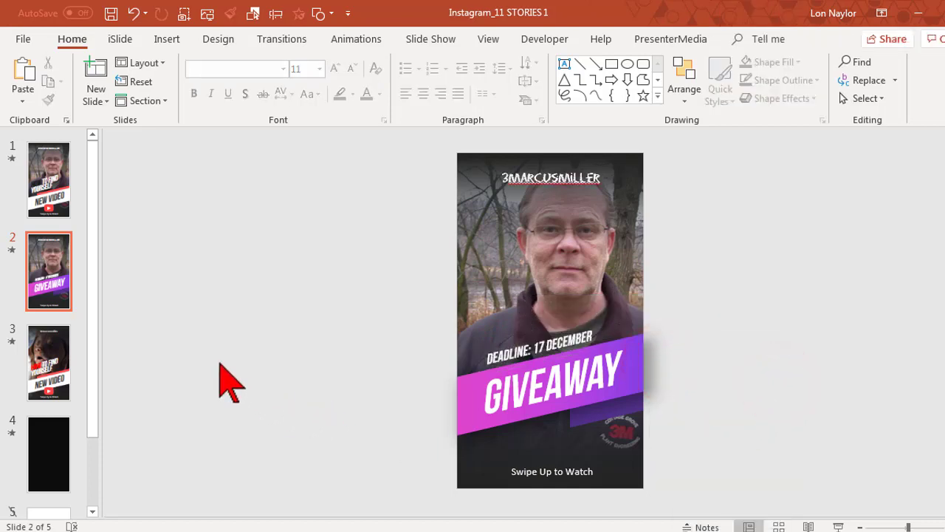
left_click(12, 250)
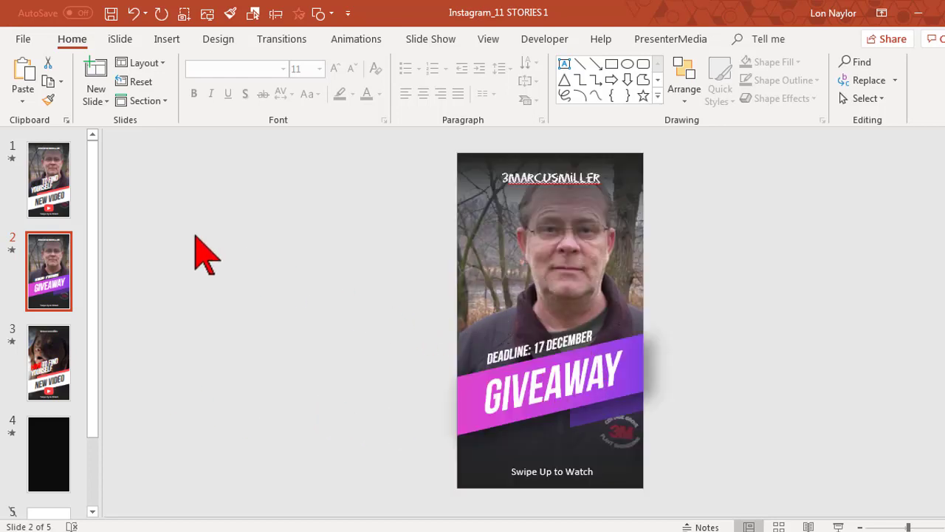
Flip between slide 1 and the GIVEAWAY slide 2, ending back on slide 1
left_click(65, 199)
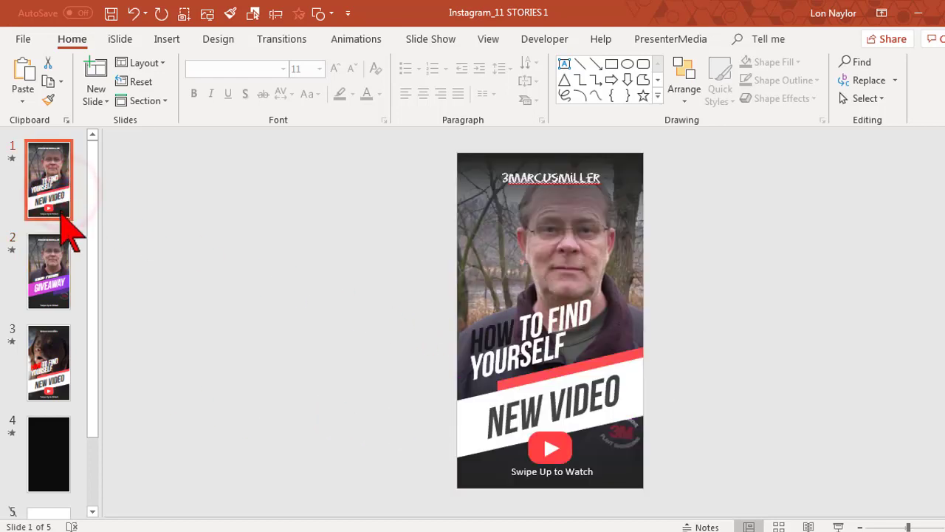
left_click(65, 279)
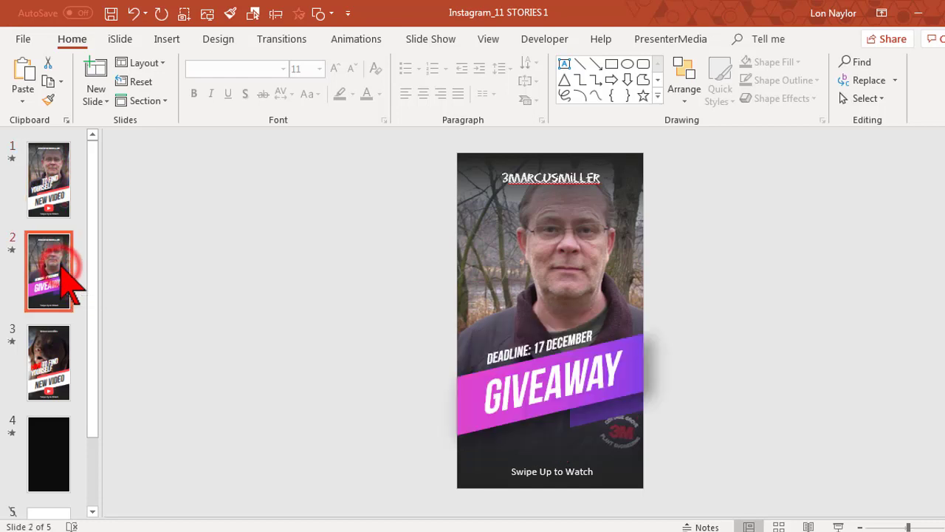
left_click(52, 195)
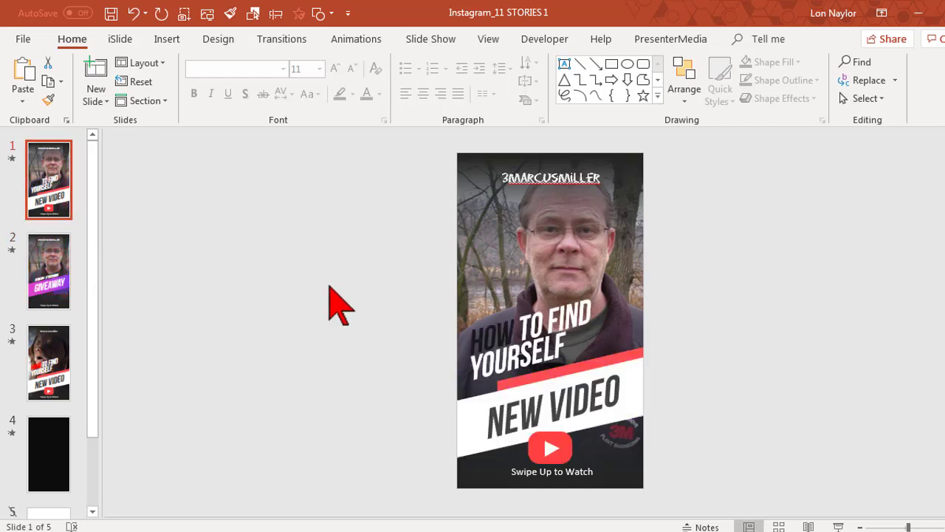
left_click(274, 386)
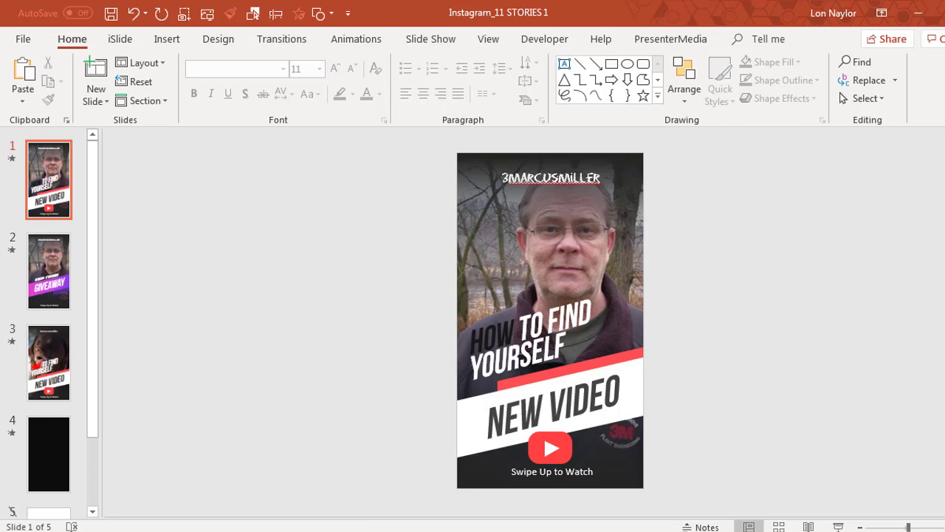
Switch to the Typgraphy presentation window and back to Instagram_11 STORIES 1
mouse_move(443, 500)
left_click(480, 489)
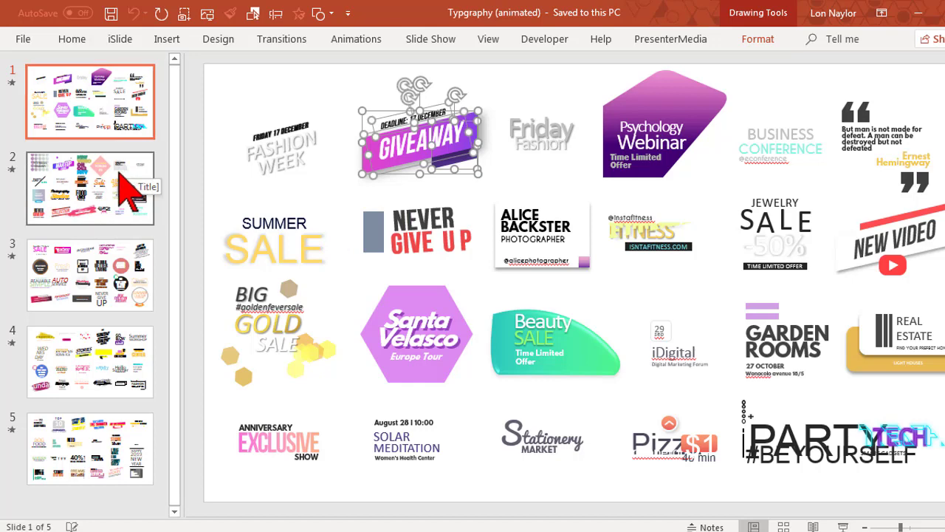
mouse_move(310, 525)
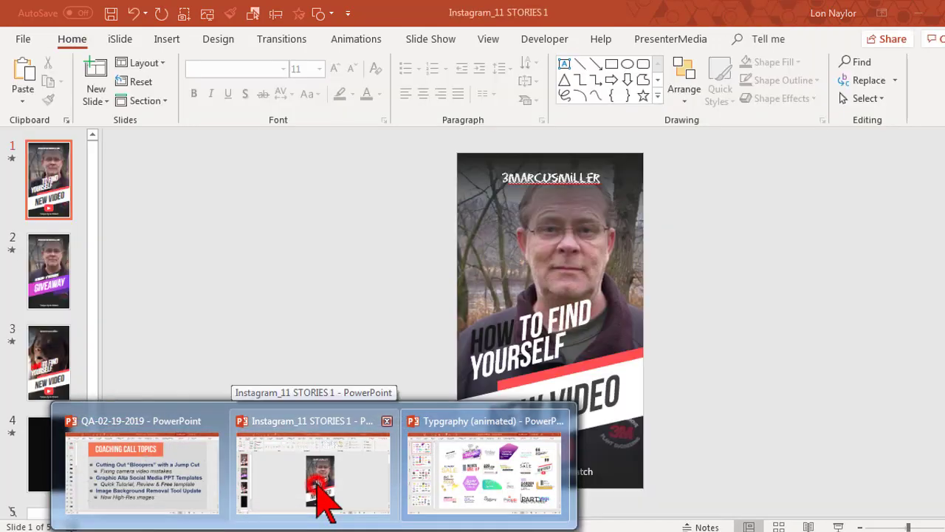
left_click(317, 486)
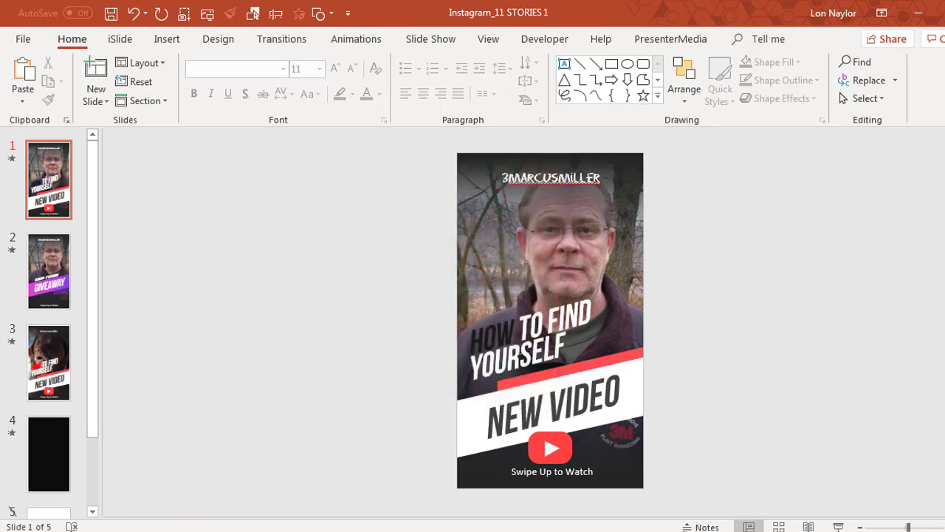
mouse_move(359, 531)
left_click(302, 503)
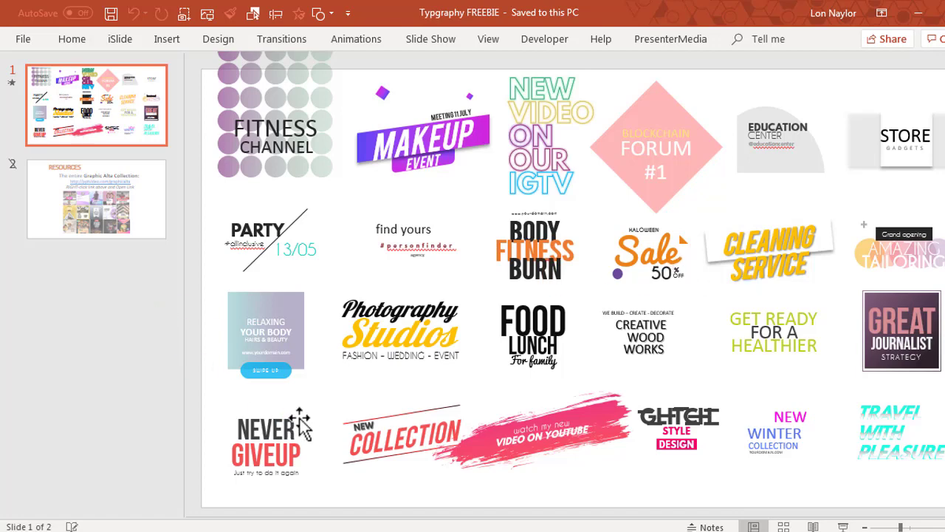
left_click(286, 475)
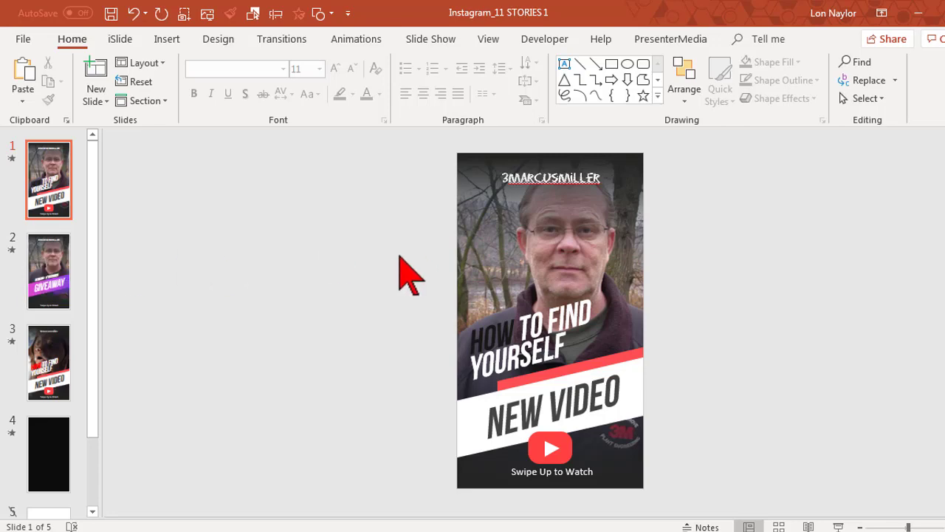
mouse_move(444, 529)
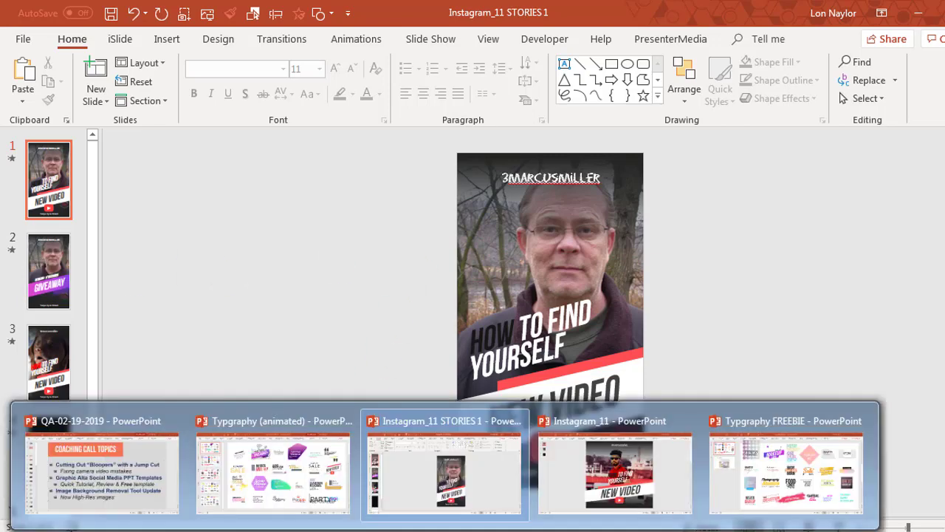
left_click(786, 472)
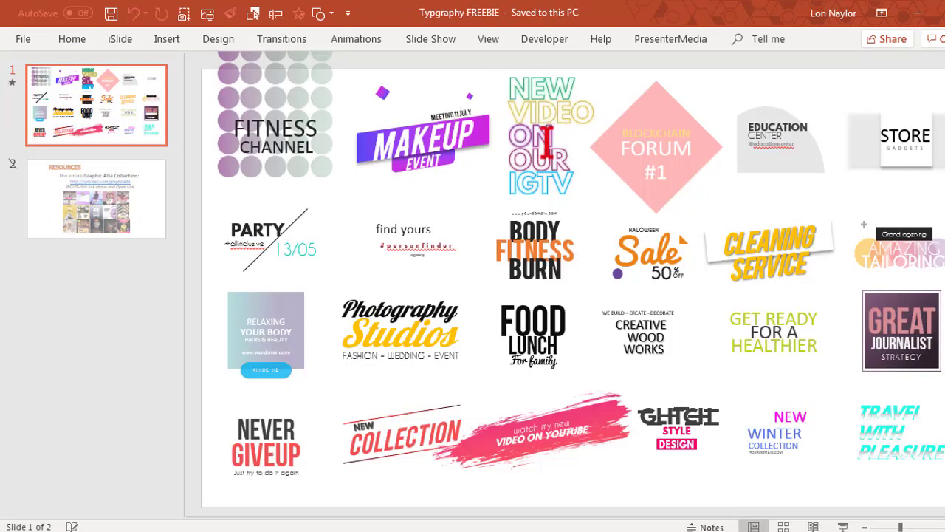
mouse_move(582, 528)
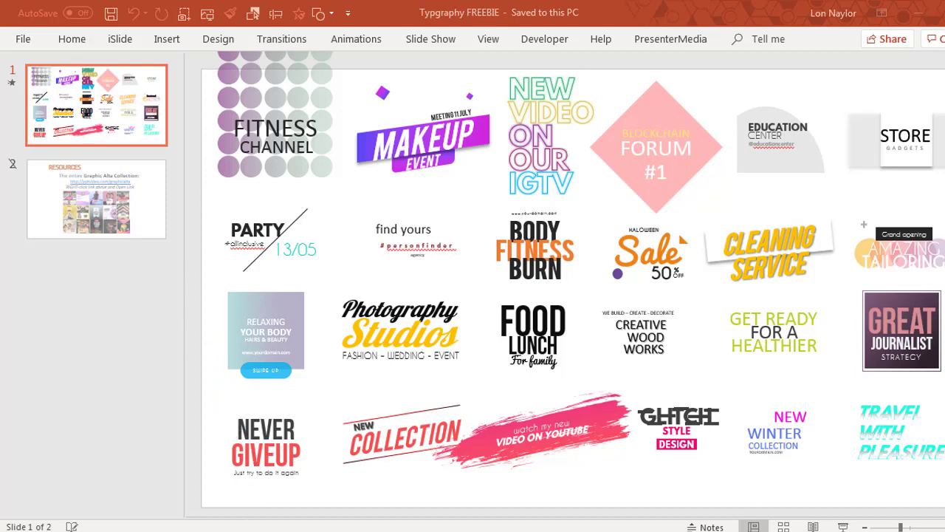
mouse_move(217, 531)
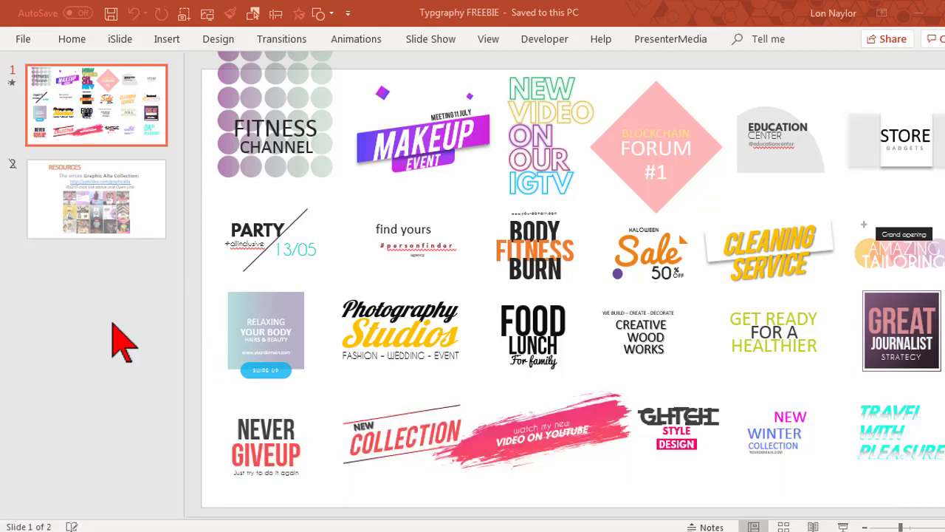
key("alt+Tab")
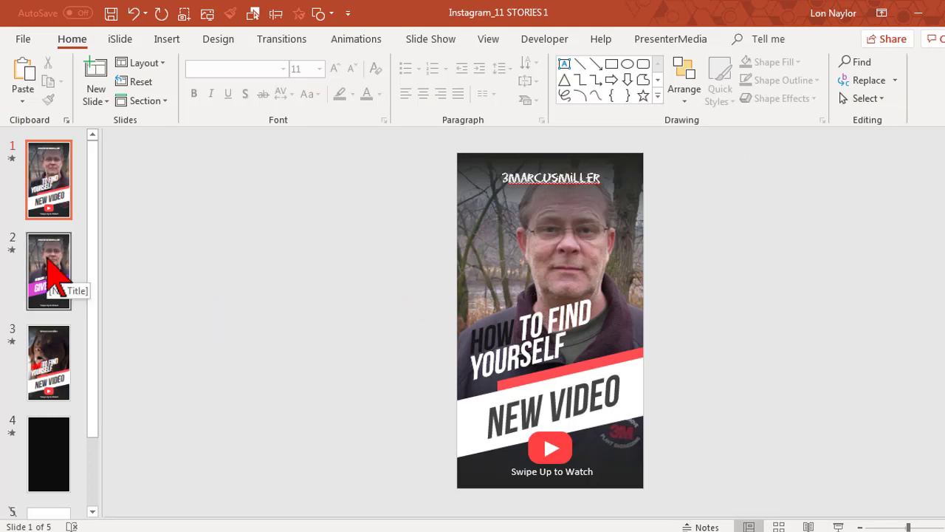
Review the GIVEAWAY slide 2, replay slide 3's animations, then switch to QA-02-19-2019
left_click(55, 283)
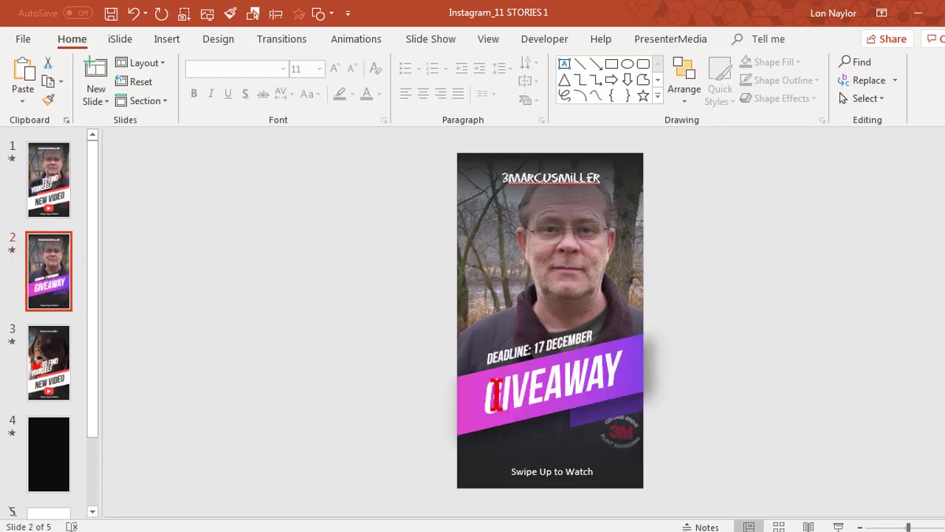
left_click(493, 395)
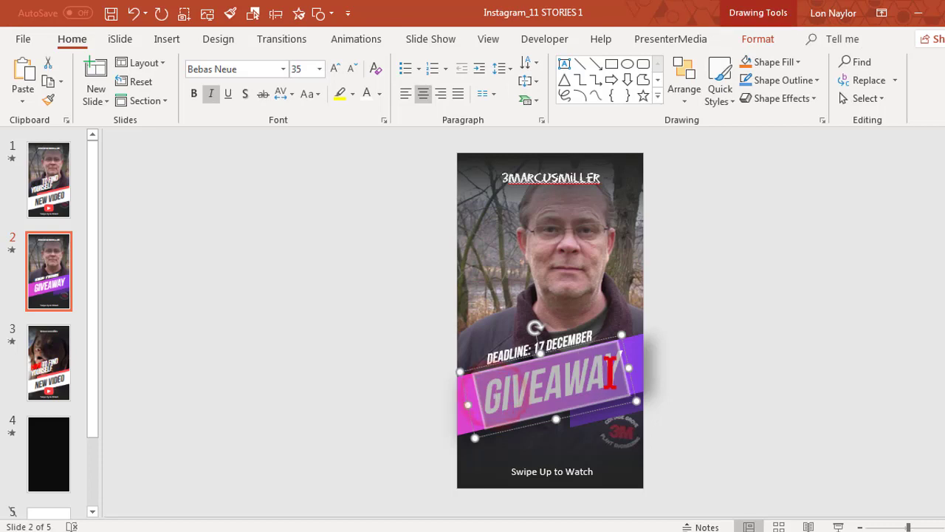
left_click(294, 358)
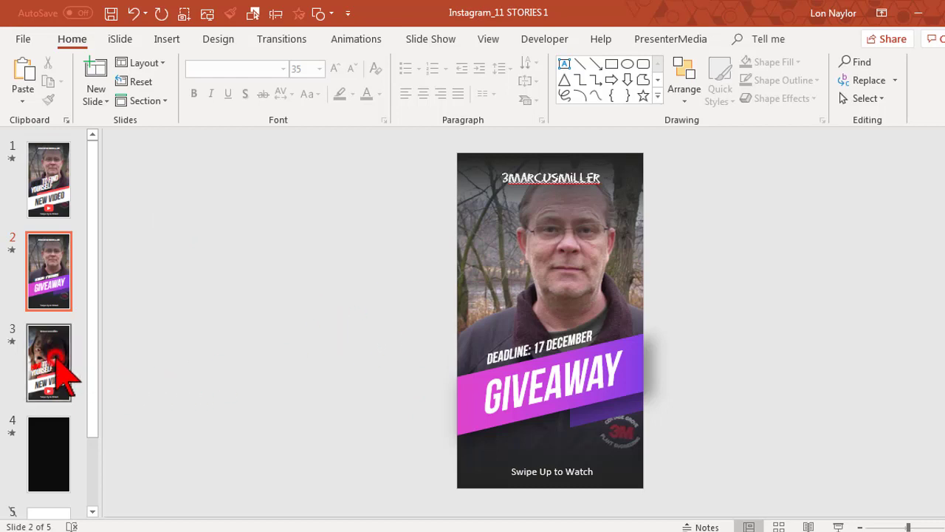
left_click(59, 373)
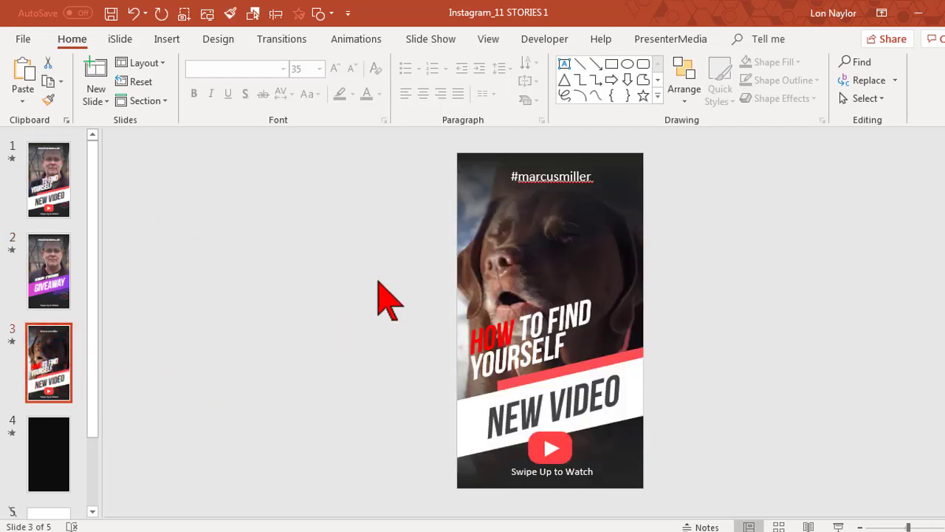
left_click(12, 341)
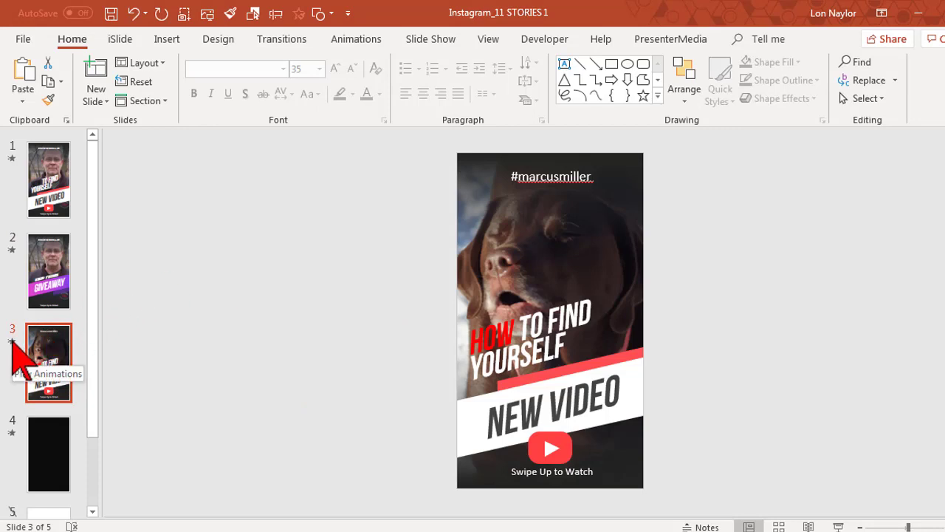
left_click(12, 341)
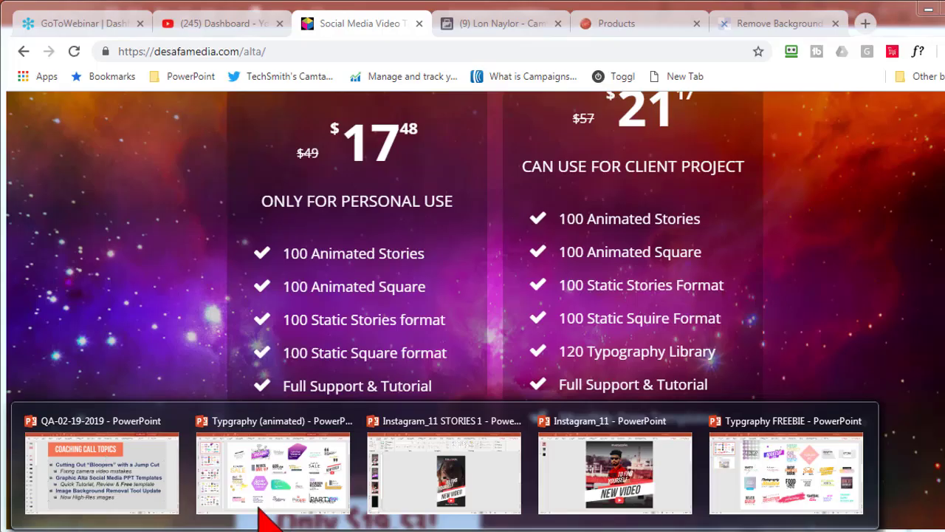
left_click(148, 460)
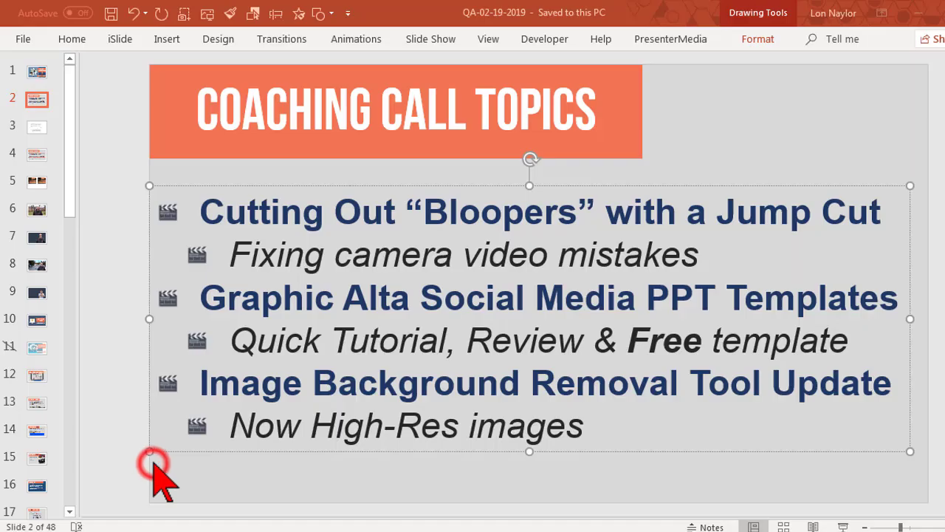